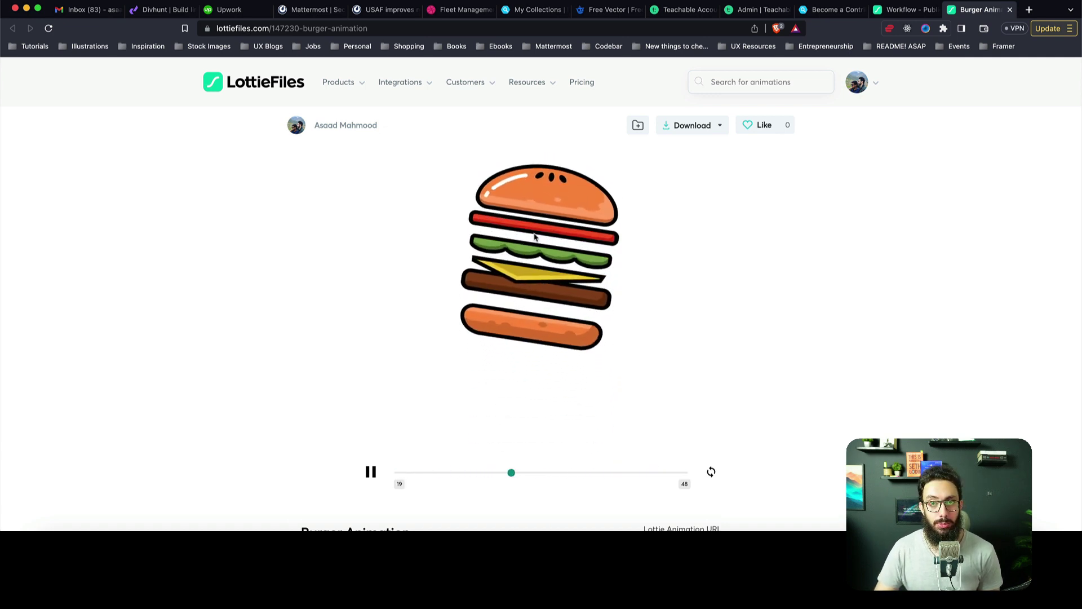
- Check the downloaded hamburger vector on Freepik, switch to Adobe Illustrator and select the first colored burger
left_click(608, 10)
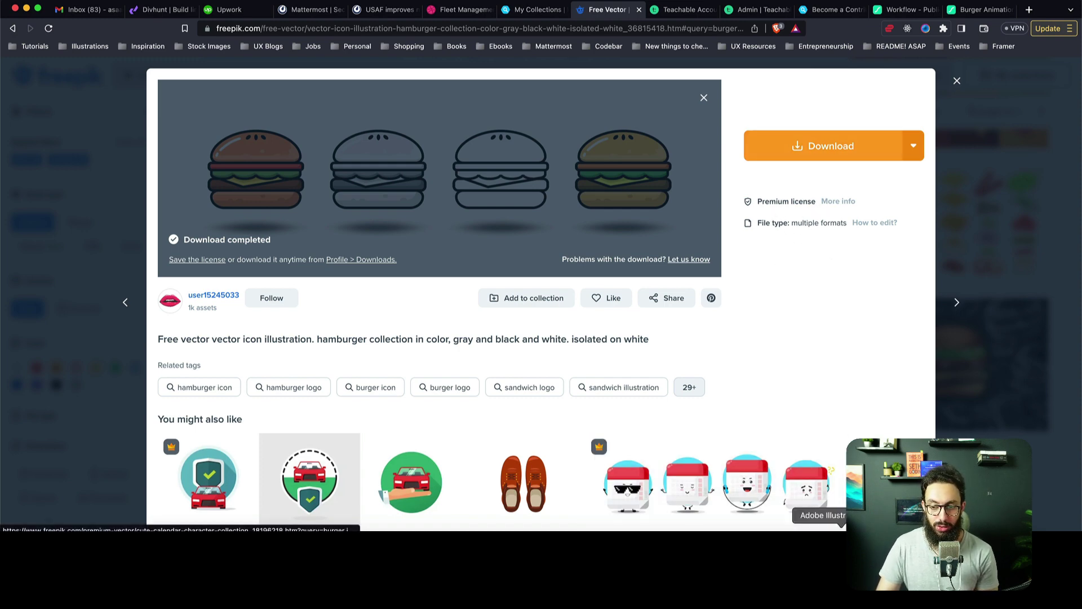
left_click(823, 544)
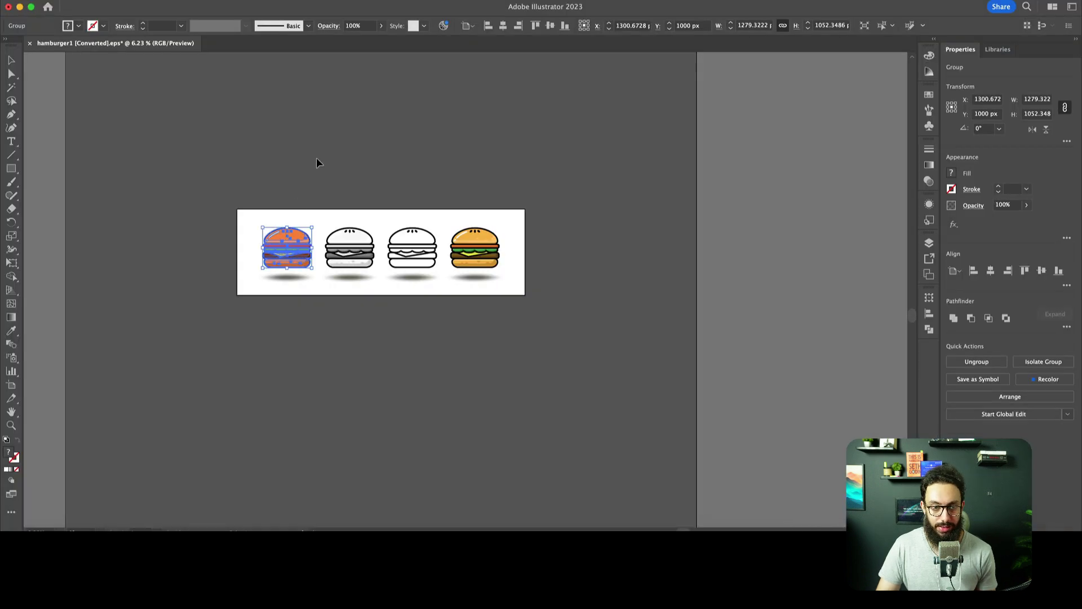
left_click(316, 156)
left_click(285, 241)
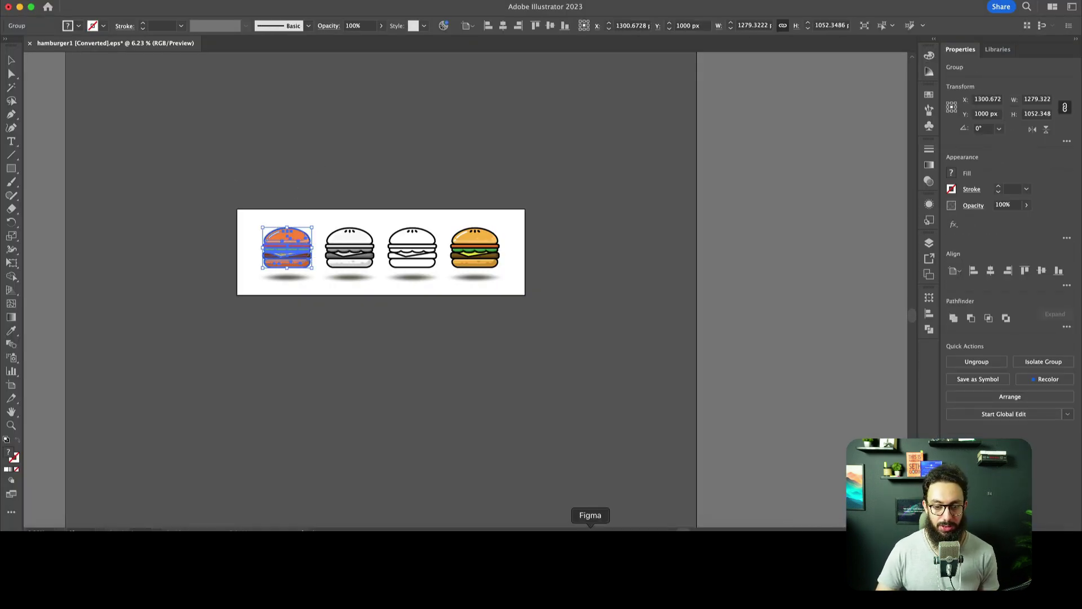
- Switch to Figma, delete the three existing burger frames and close the LottieFiles plugin
left_click(590, 535)
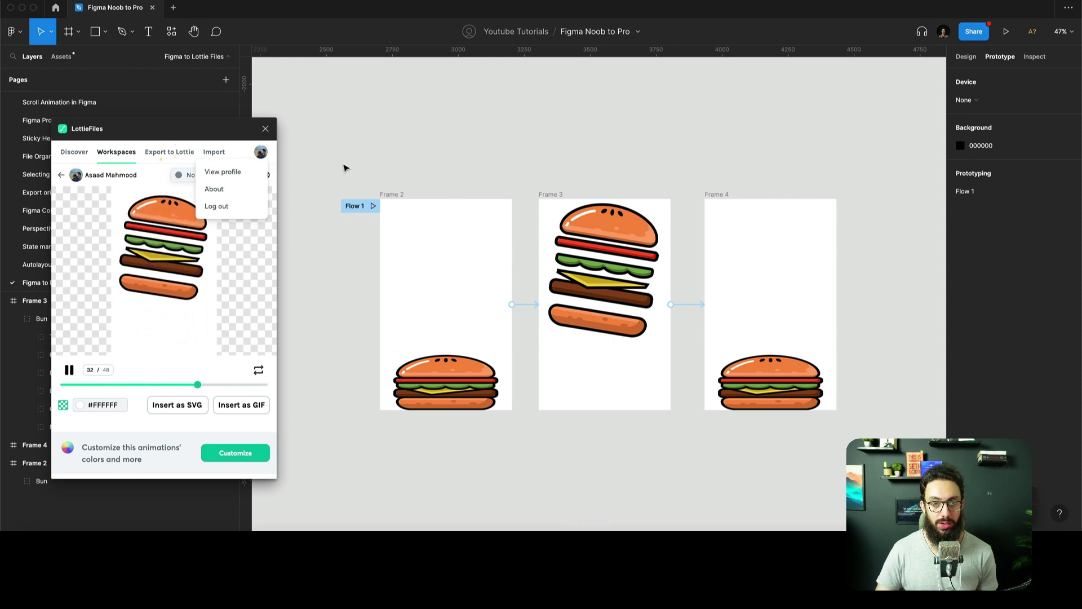
left_click_drag(345, 165, 787, 439)
key("Delete")
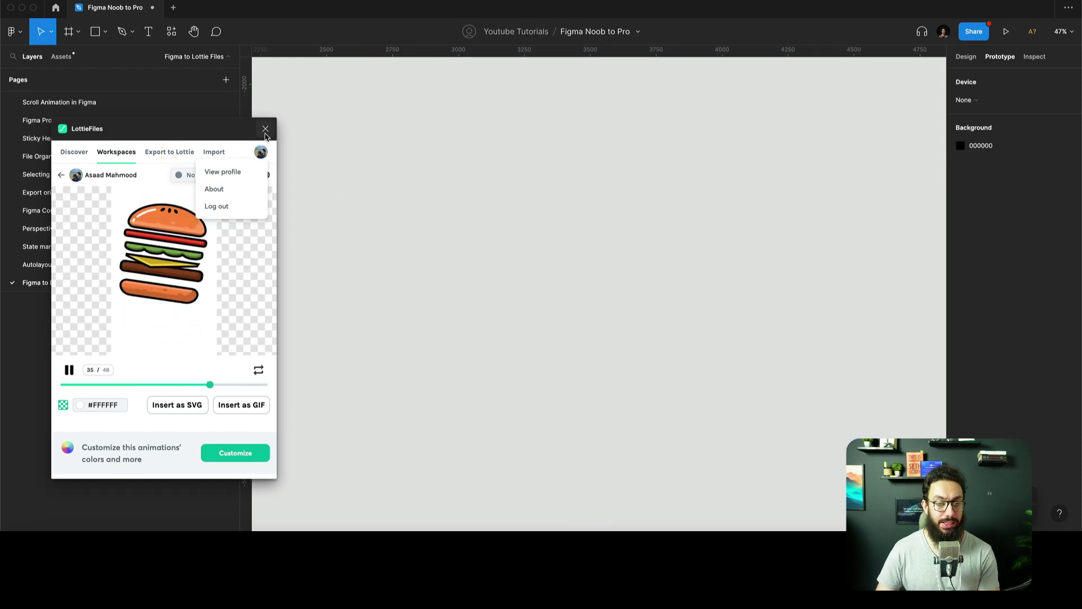
left_click(265, 131)
- Paste the copied colored burger illustration onto the empty page
key("super+v")
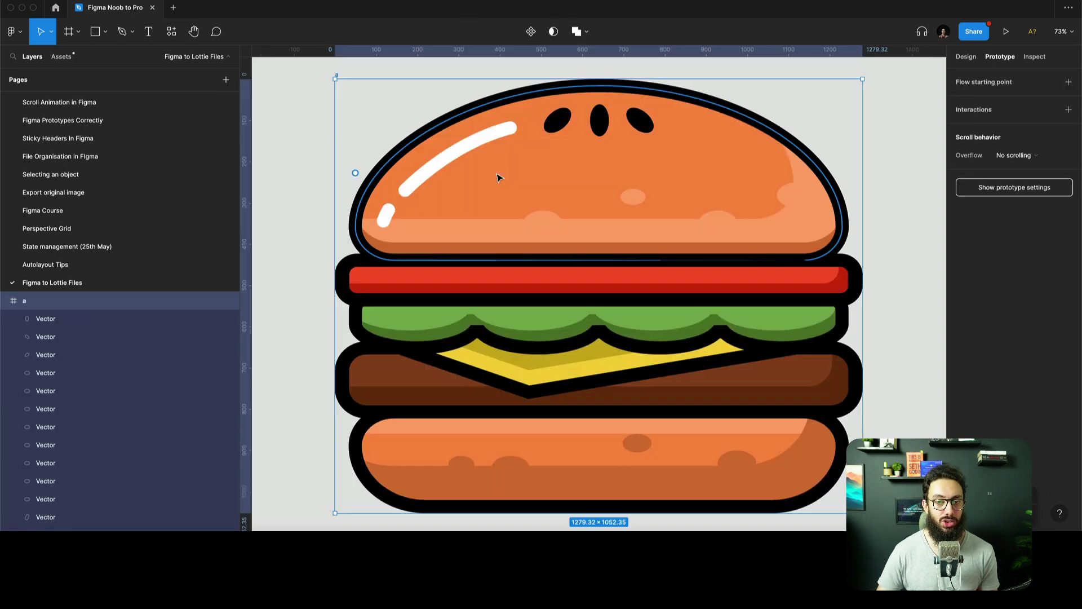
scroll(483, 174, "down", 5)
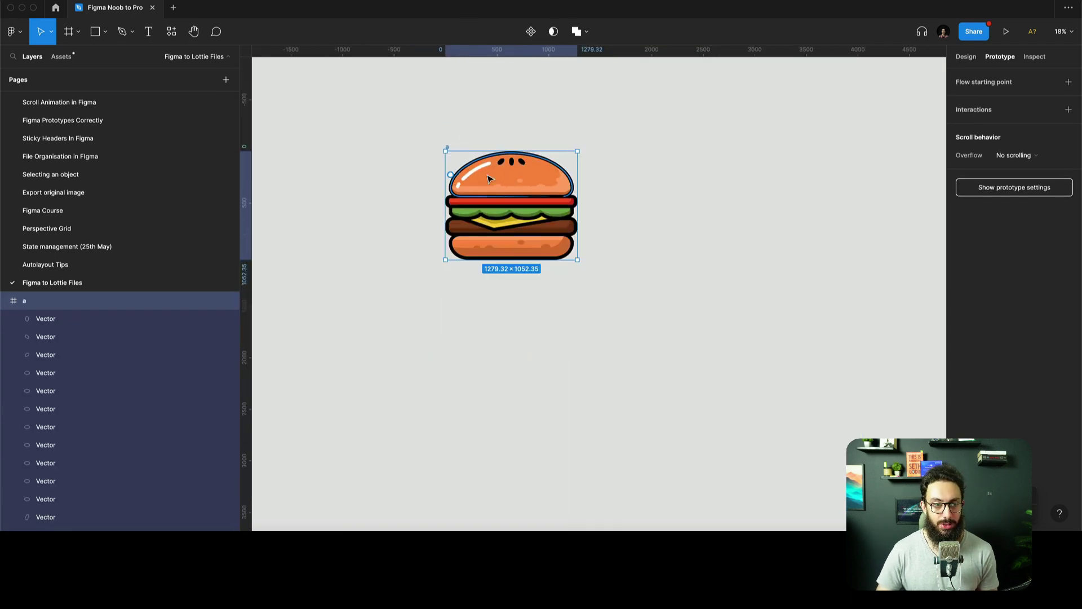
left_click_drag(488, 148, 488, 110)
key("super+z")
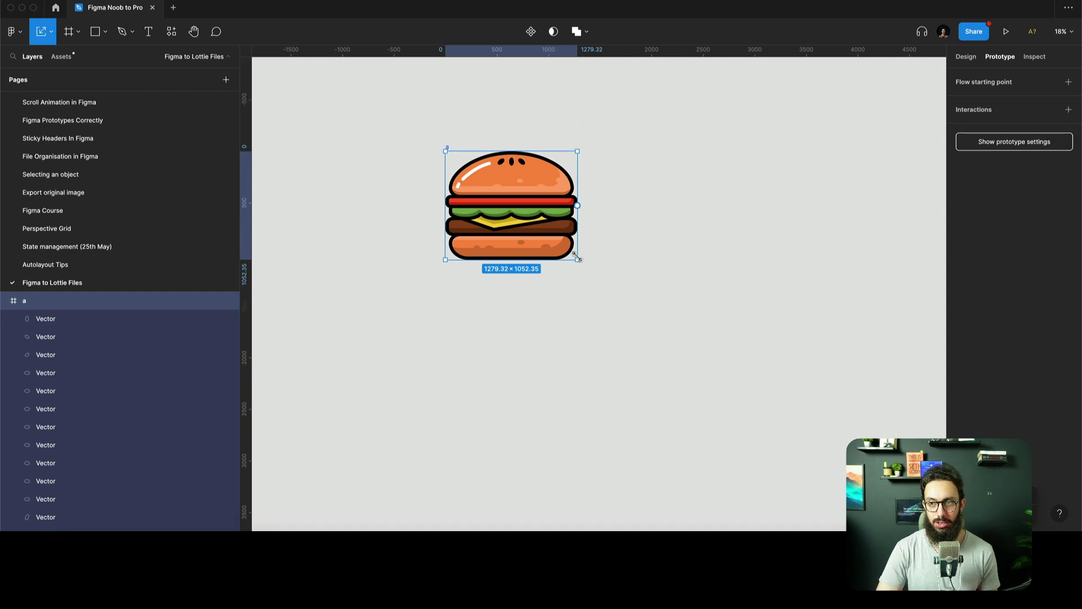
- Scale the pasted burger proportionally to a width of 250
key("v")
type("k")
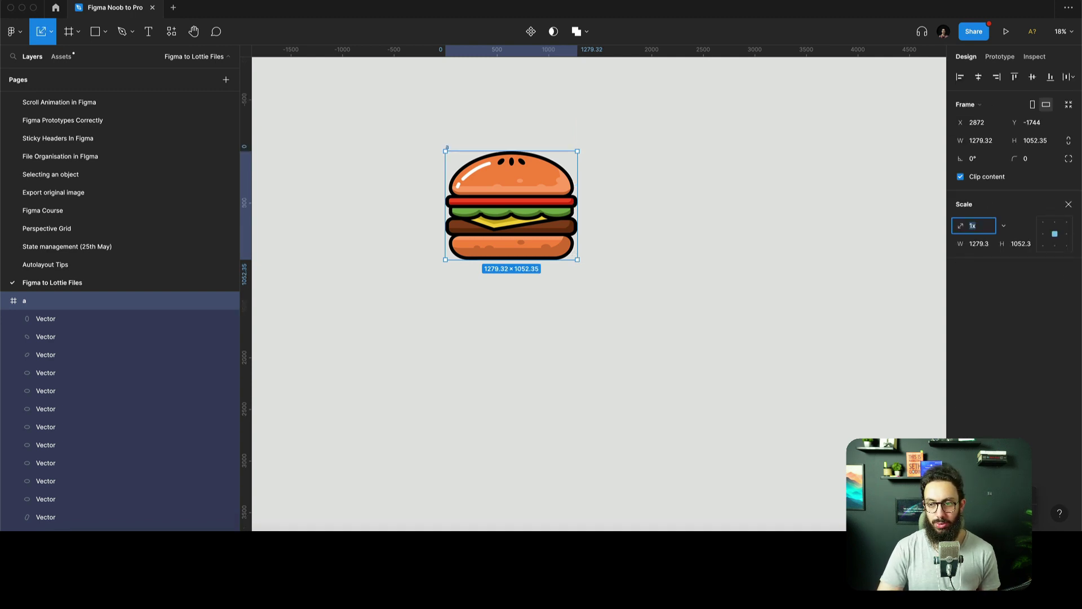
type("250")
key("Return")
scroll(585, 246, "up", 5)
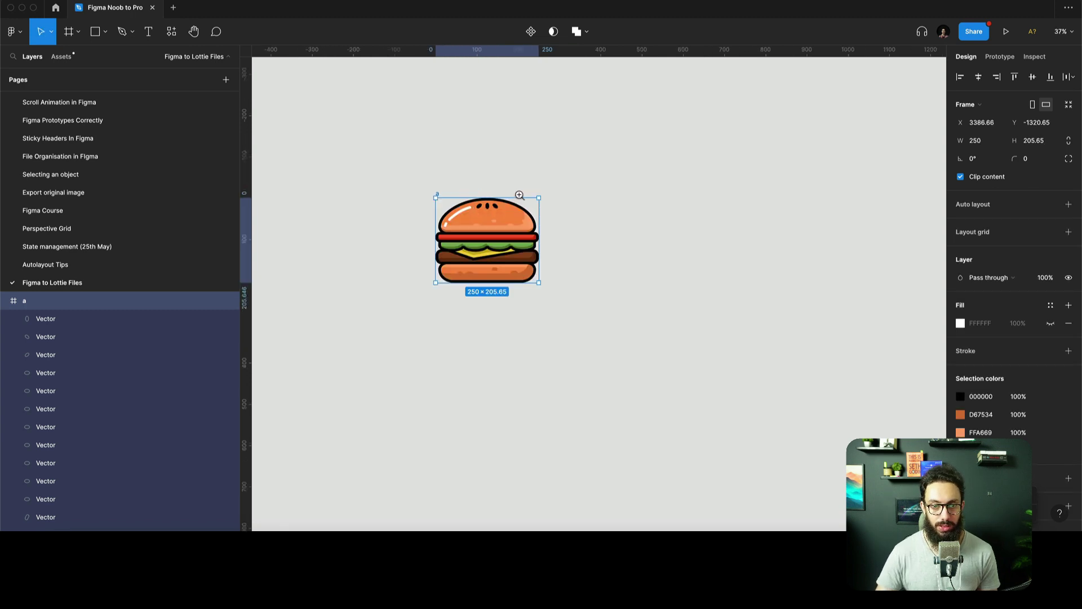
- Draw a portrait frame about 400 px wide around the burger and center the burger in it horizontally and vertically
key("f")
left_click_drag(416, 168, 581, 444)
left_click_drag(477, 258, 486, 257)
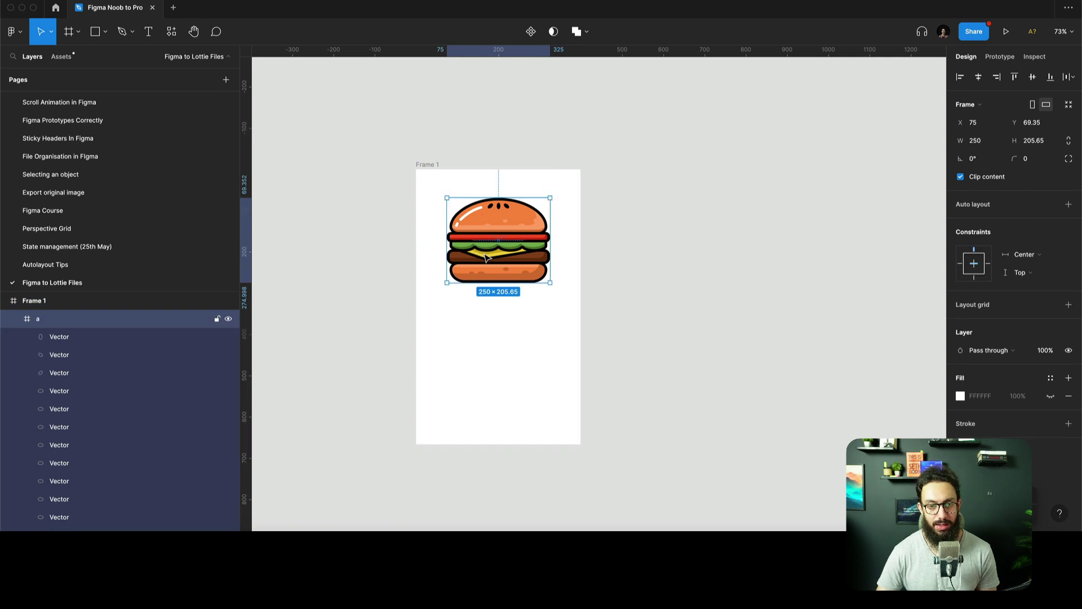
key("alt+v")
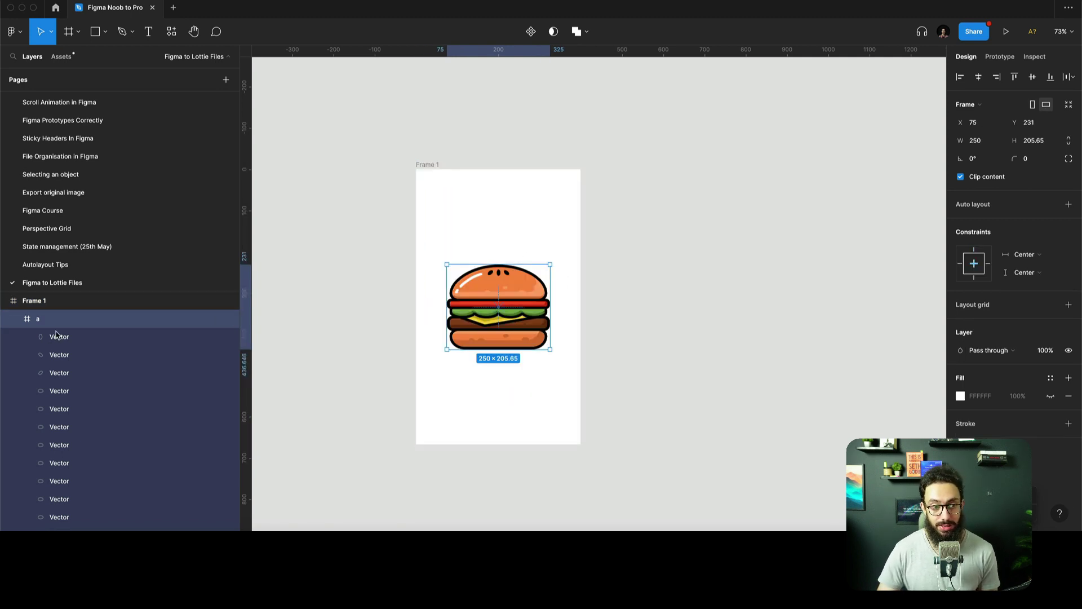
- Ungroup the burger's inner frame "a" so its vectors sit directly inside Frame 1
scroll(59, 333, "down", 2)
scroll(39, 330, "up", 2)
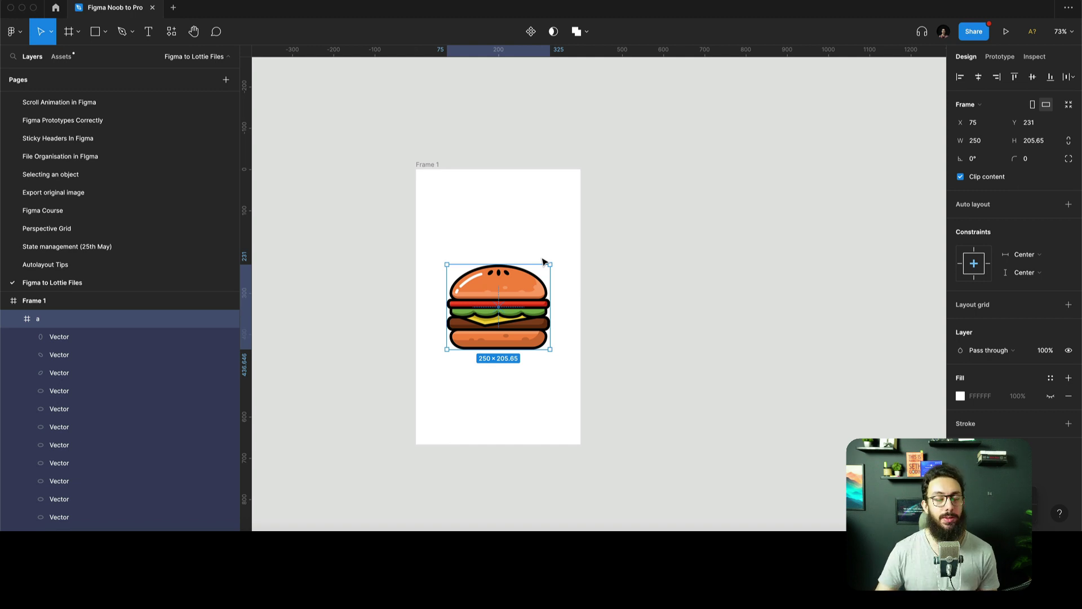
key("super+shift+g")
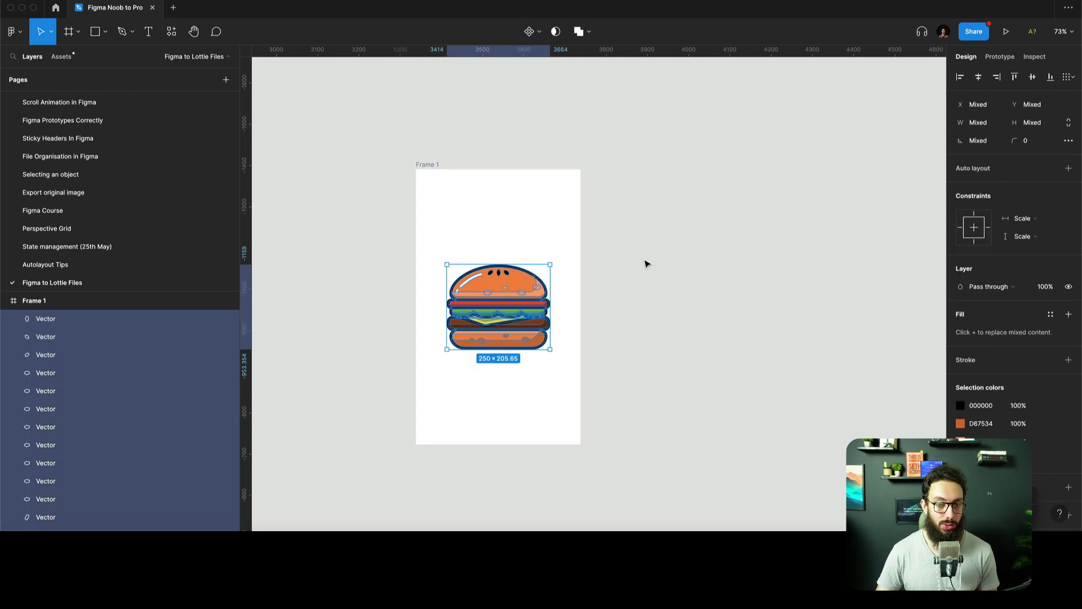
- Select all vectors that form the upper bun and combine them into one group
left_click(646, 264)
scroll(681, 239, "up", 3)
left_click_drag(680, 237, 422, 295)
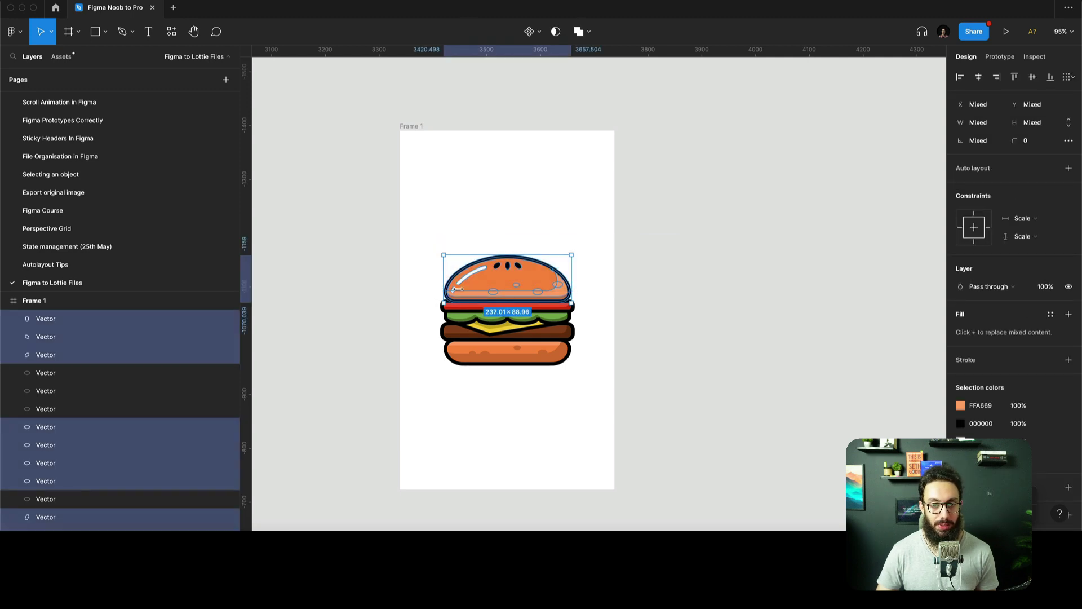
left_click_drag(495, 282, 562, 238)
key("ctrl+z")
key("ctrl+g")
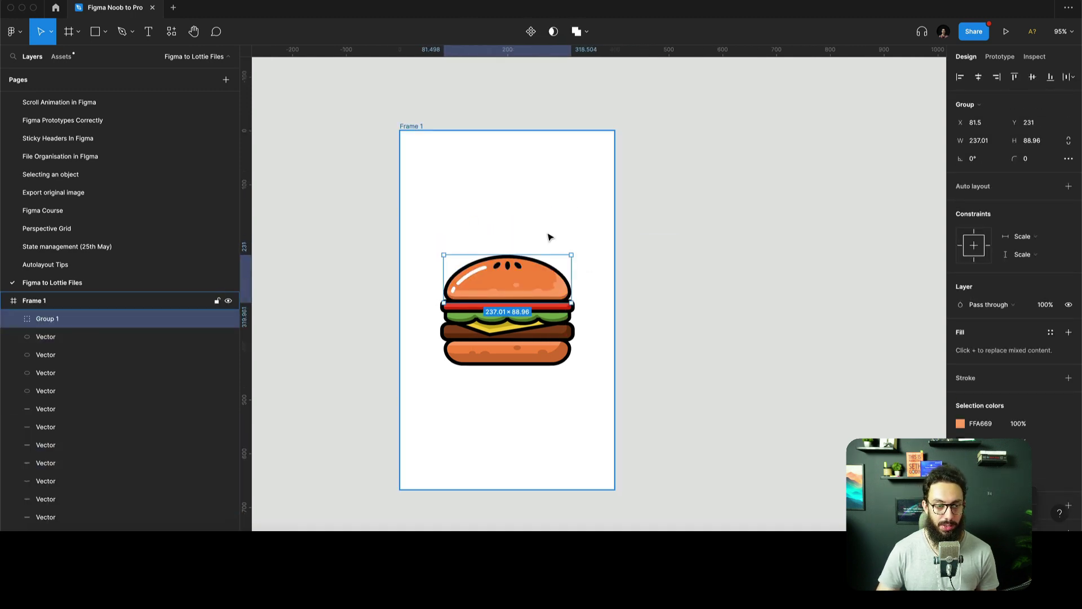
- Rename the upper bun group as Top Bun and lock it
key("ctrl+r")
type("T")
key("Return")
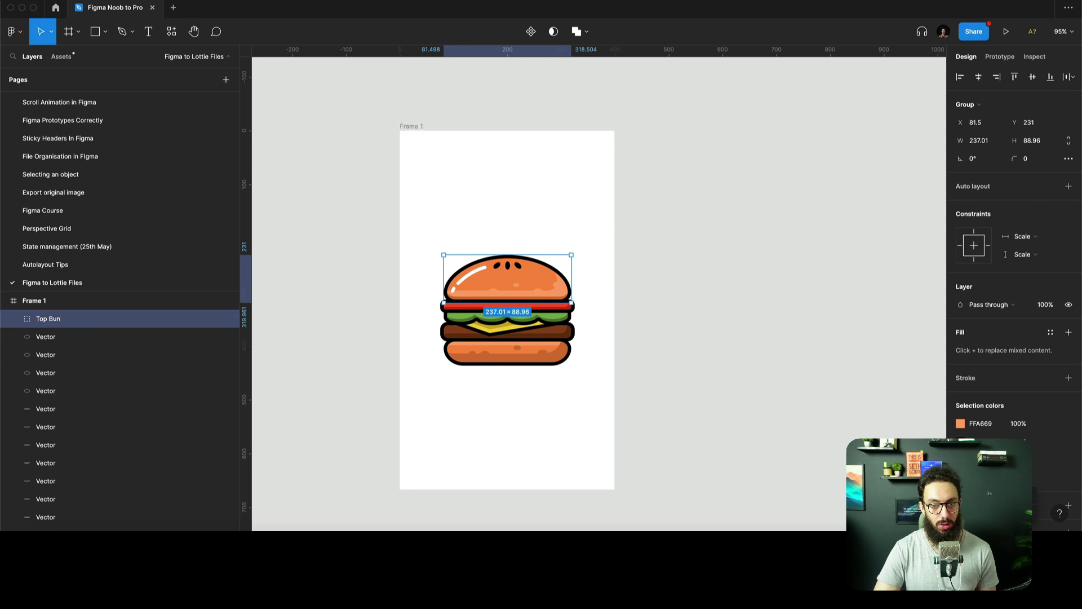
key("ctrl+shift+l")
- Group the vectors of the red layer under the upper bun and rename the group as Ketchup
key("z")
left_click(516, 253)
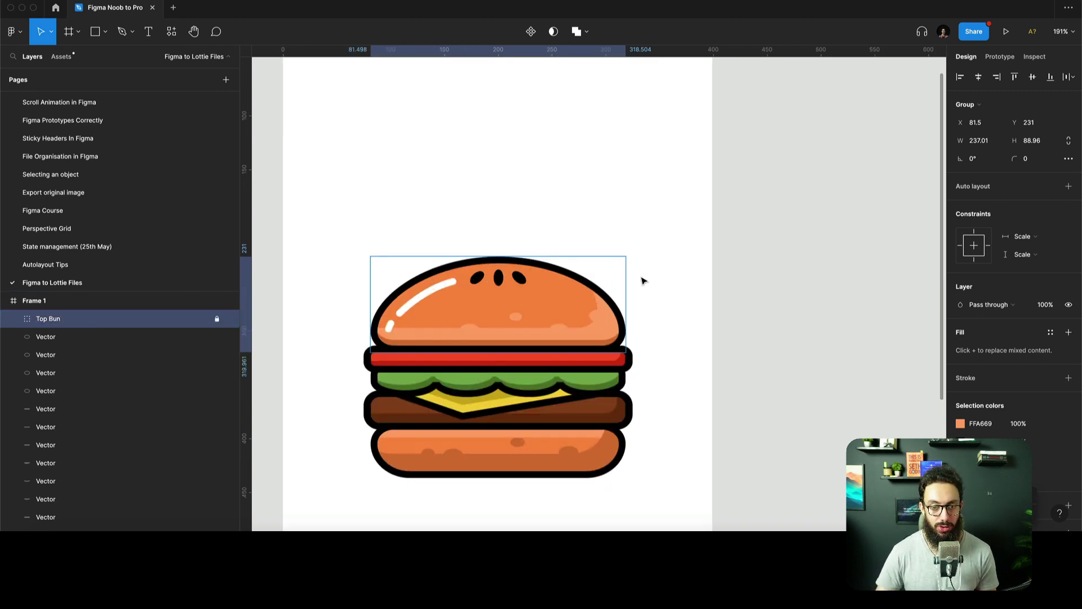
left_click(708, 263)
left_click_drag(750, 233, 338, 368)
key("ctrl+g")
key("ctrl+r")
key("BackSpace")
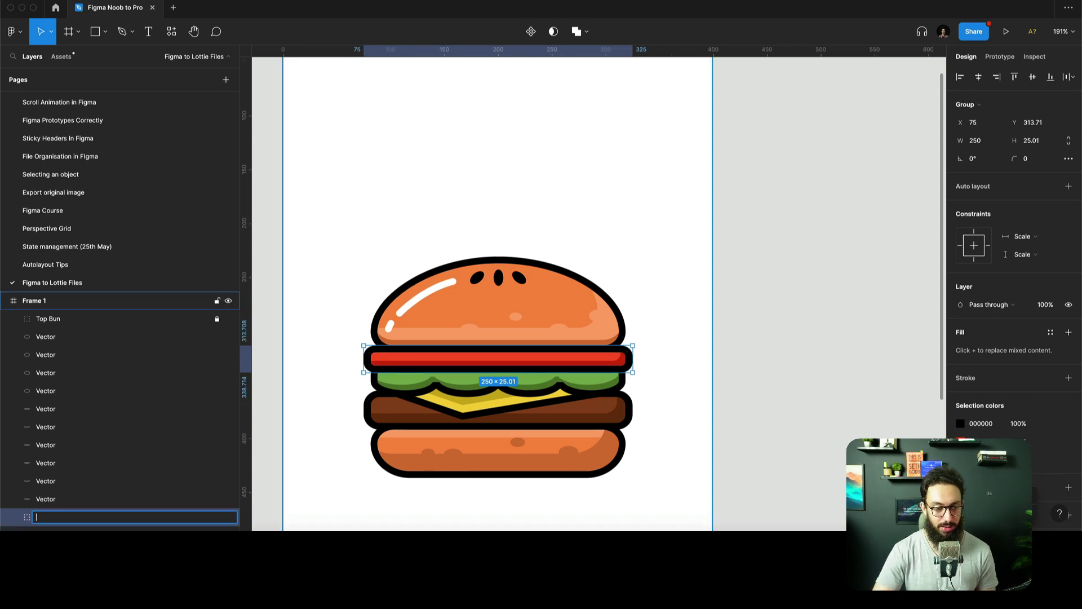
type("Ketchup")
key("Return")
- Bring the Ketchup group forward to directly below Top Bun in the layer order and lock it
key("ctrl+bracketright")
key("ctrl+bracketright")
key("ctrl+bracketright")
key("ctrl+bracketright")
key("ctrl+bracketright")
key("ctrl+bracketright")
key("ctrl+bracketright")
key("ctrl+bracketright")
key("ctrl+bracketright")
key("ctrl+bracketright")
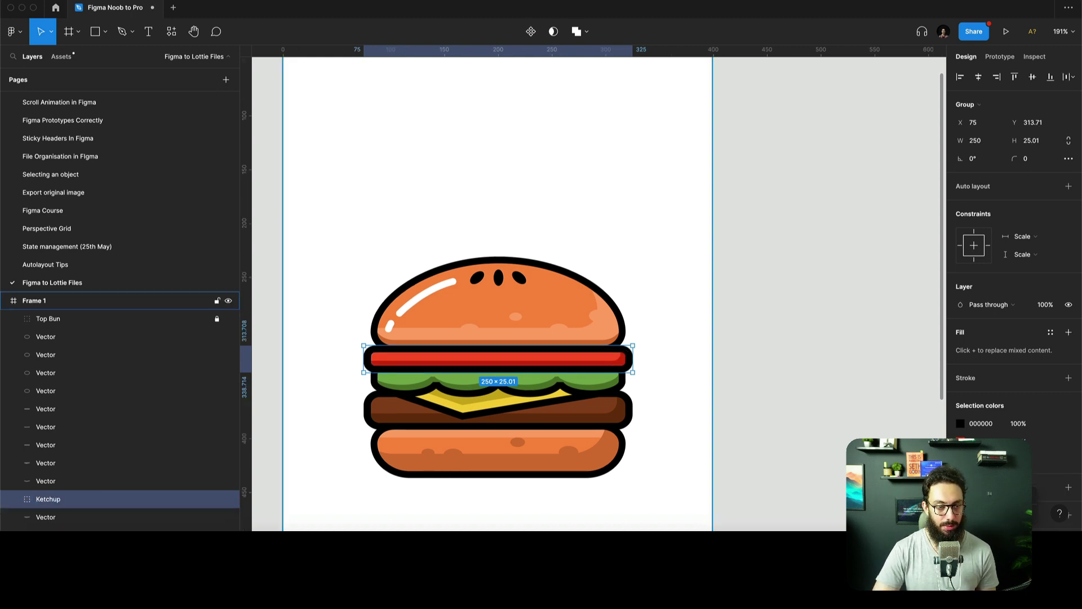
key("ctrl+shift+l")
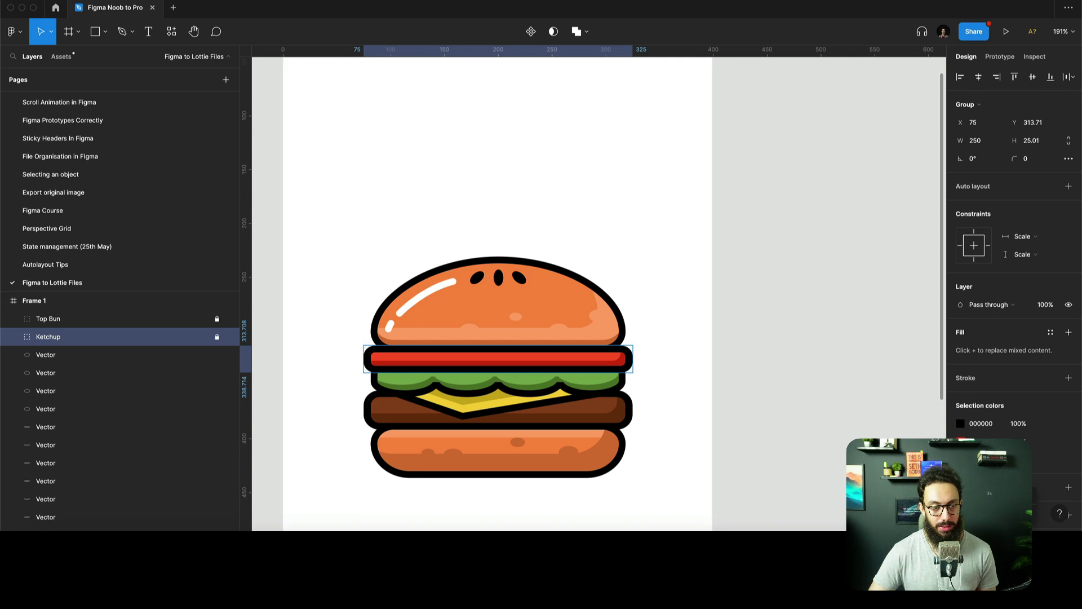
left_click_drag(760, 232, 325, 382)
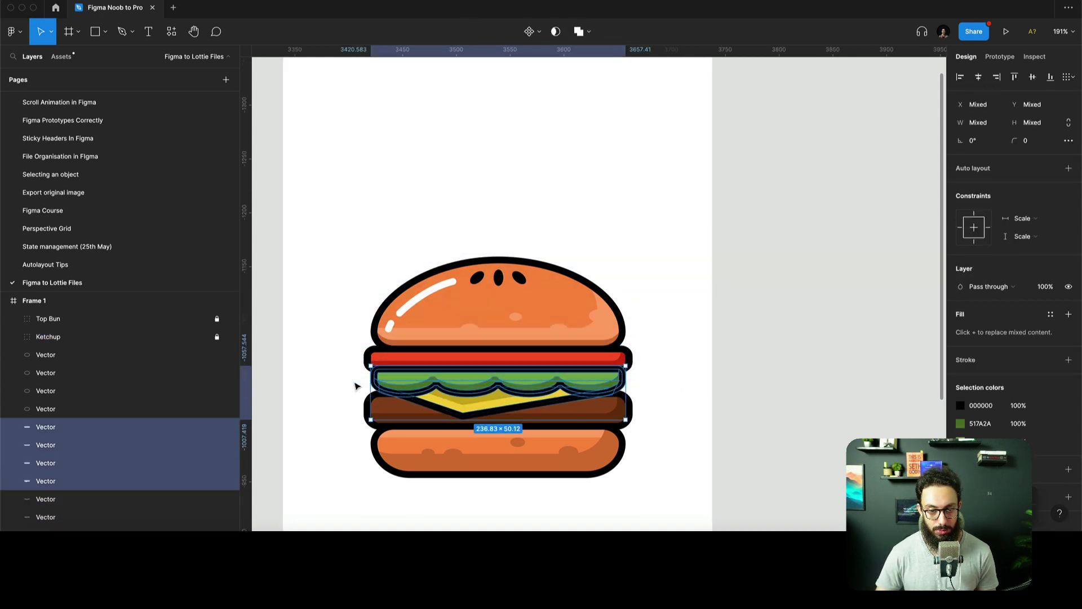
left_click_drag(395, 385, 640, 321)
key("ctrl+z")
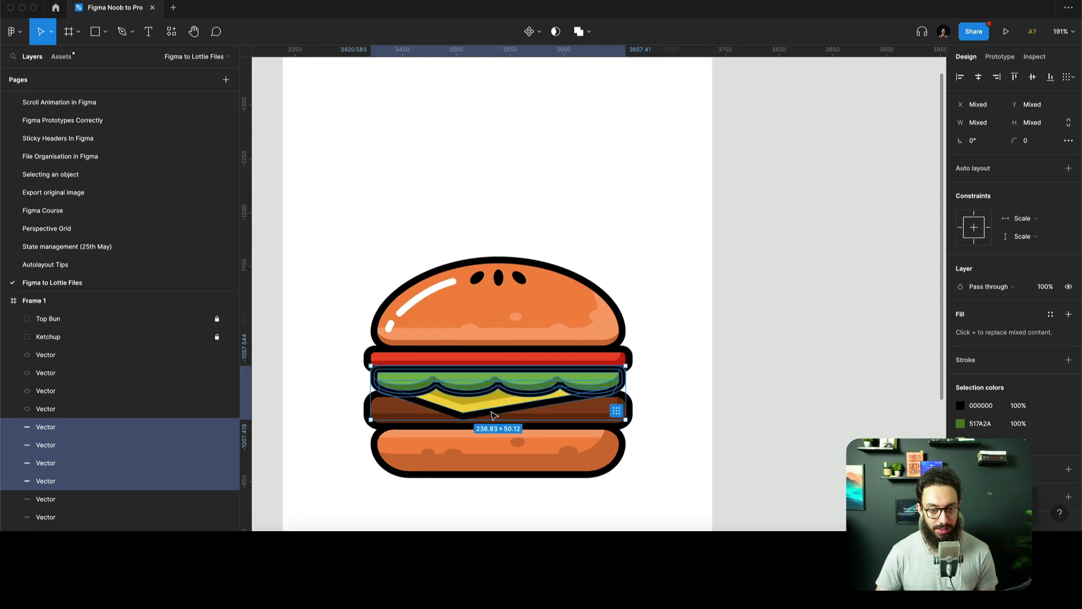
left_click(688, 407)
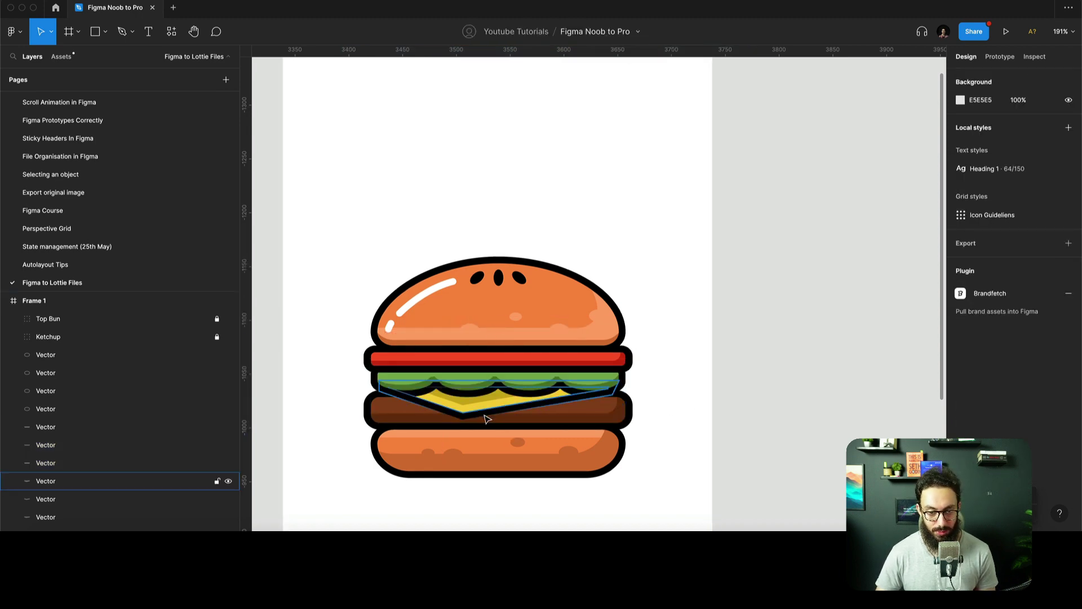
- Group the yellow cheese shape with its black outline and rename the group as Cheese
left_click(486, 417)
left_click(465, 410, "shift")
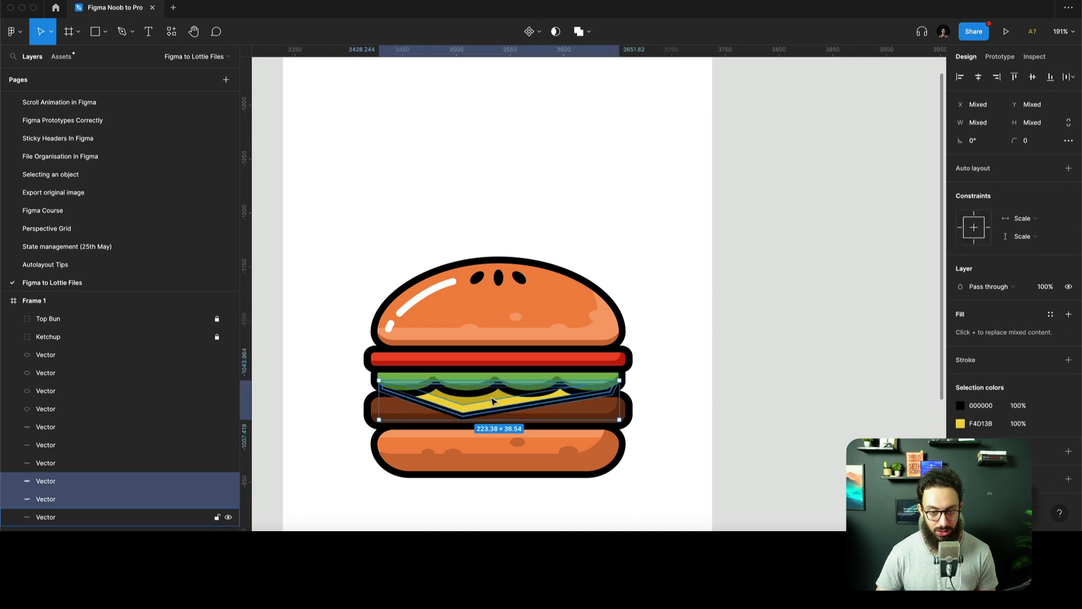
key("super+g")
key("super+r")
type("Ches")
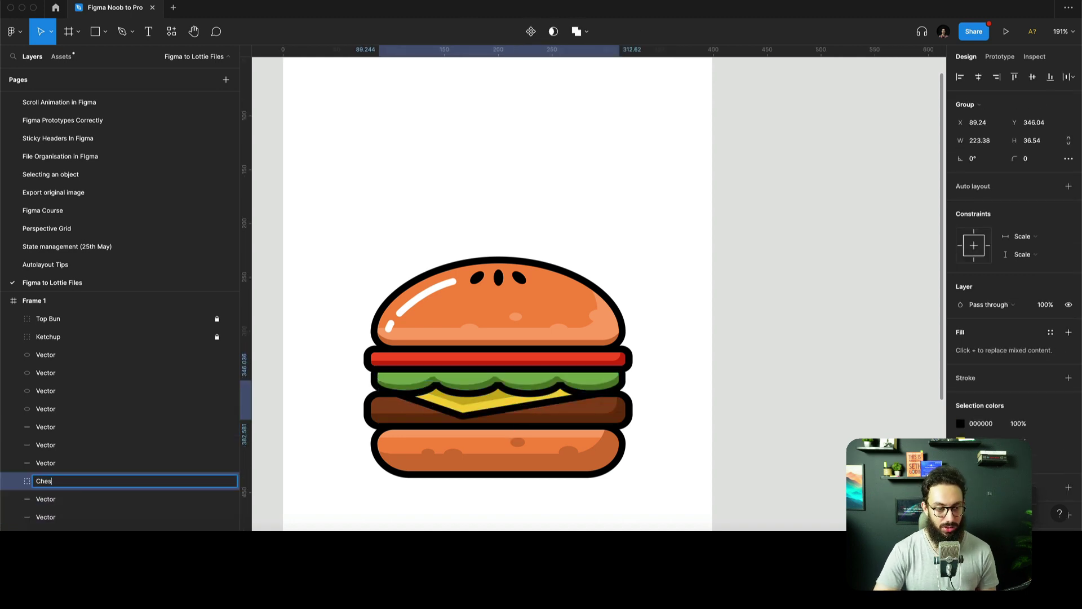
key("BackSpace")
type("ese")
key("Return")
- Bring the Cheese group forward to directly below Ketchup in the layer order and lock it
key("super+bracketright")
key("super+bracketright")
key("super+bracketright")
key("super+bracketright")
key("super+bracketright")
key("super+bracketright")
key("super+bracketright")
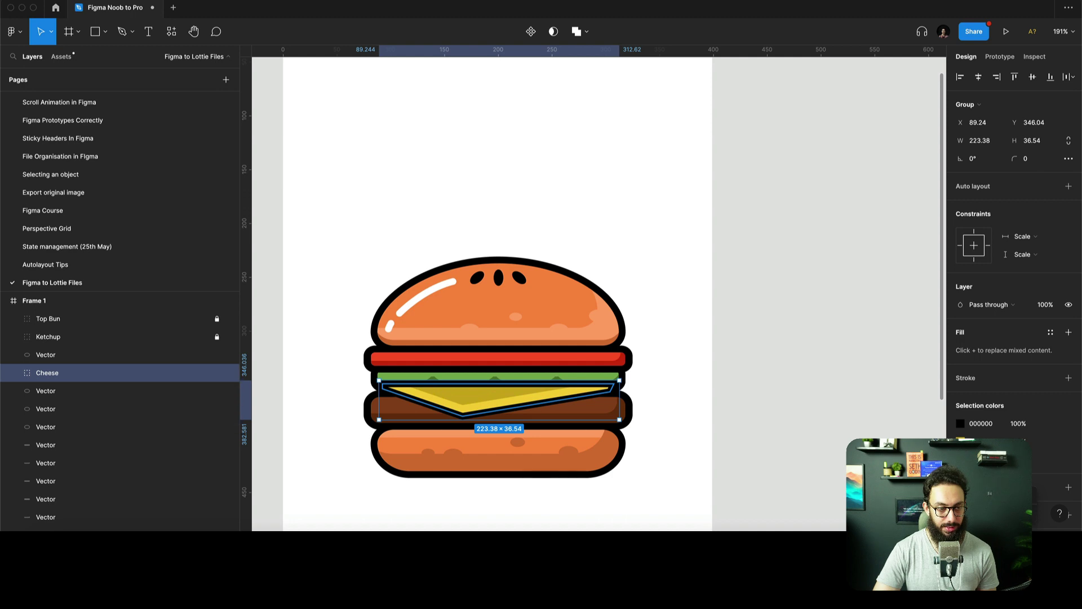
key("shift+super+l")
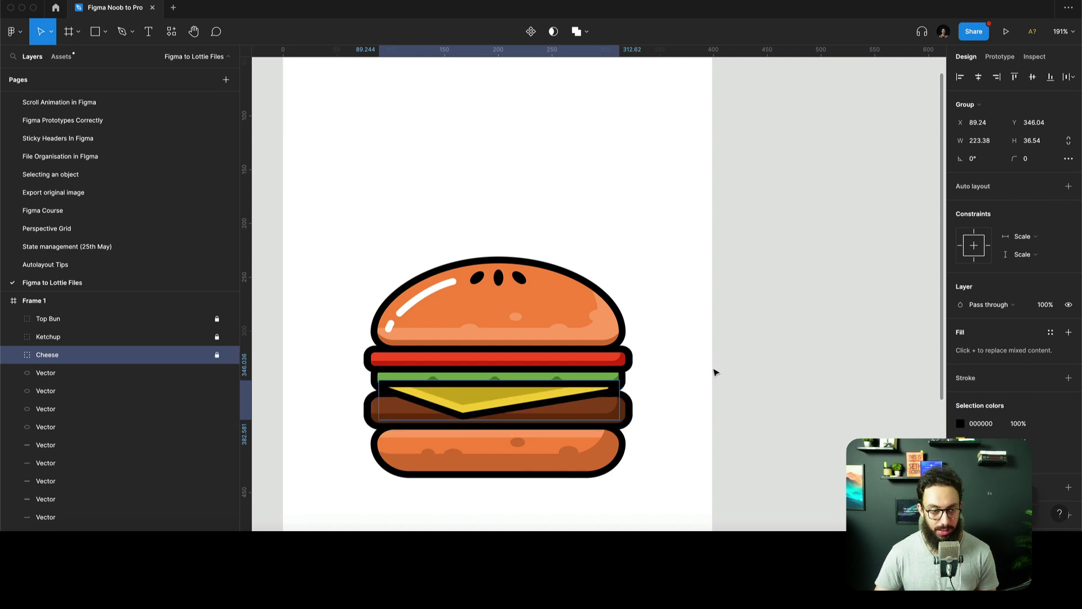
- Group the green vectors and their outline under the ketchup and rename the group as Lettuce
left_click_drag(666, 381, 350, 319)
key("super+g")
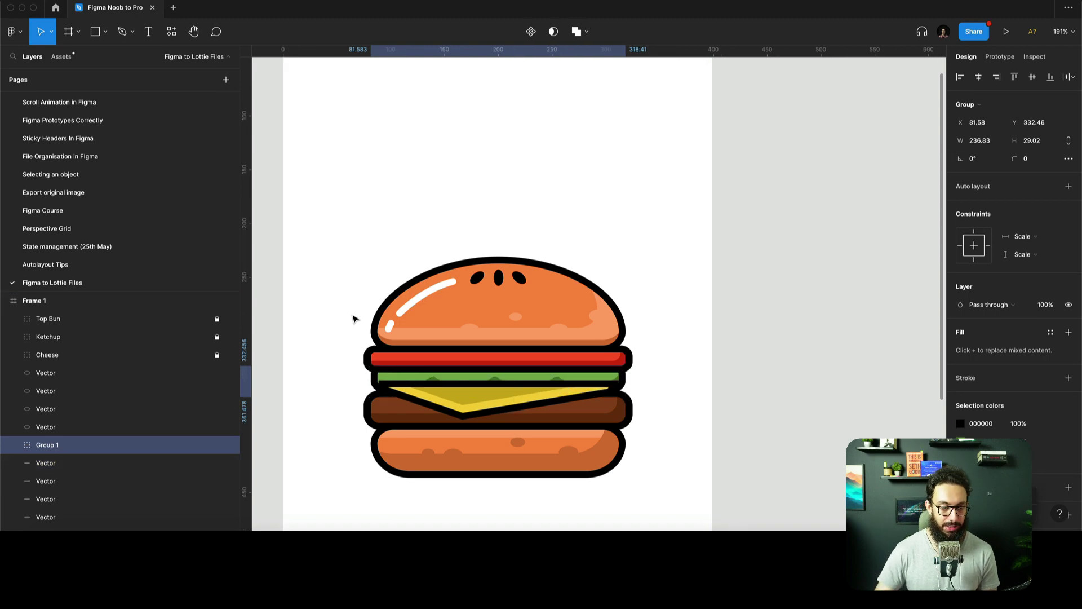
key("super+r")
type("Lettuc")
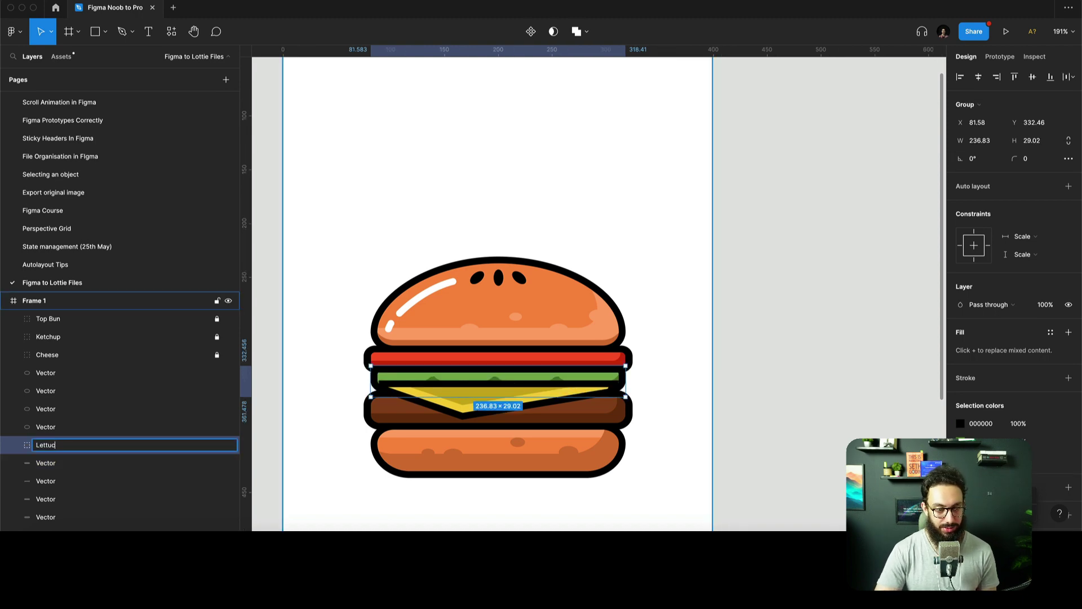
type("e")
key("Return")
- Bring the Lettuce group forward to between Ketchup and Cheese in the layer order and lock it
key("super+bracketright")
key("super+bracketright")
key("super+bracketright")
key("super+bracketright")
key("super+bracketright")
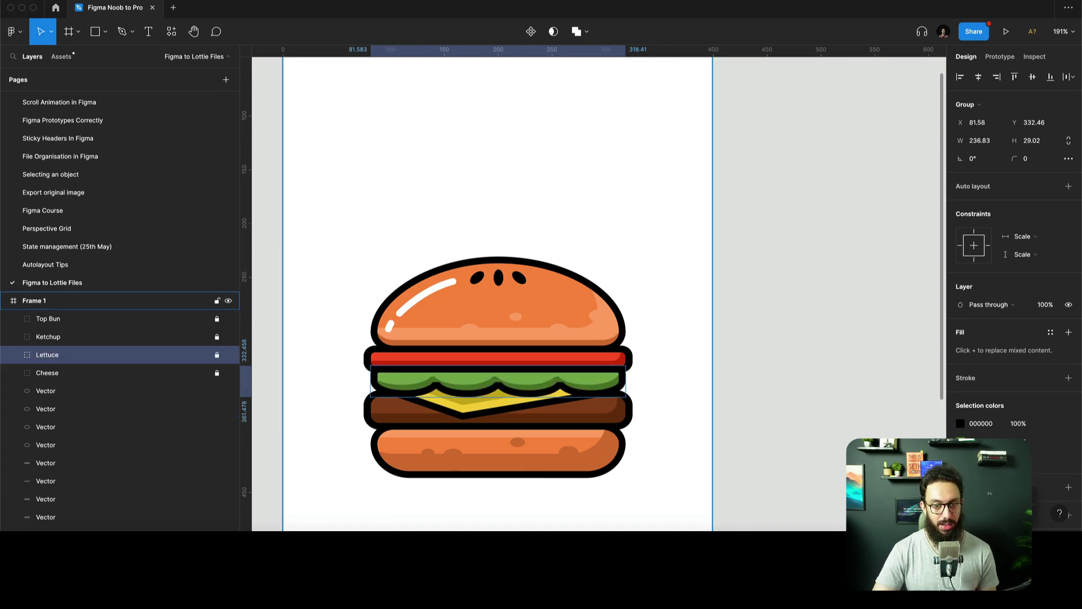
- Group the vectors of the brown patty and rename the group as Meat
left_click_drag(702, 417, 328, 387)
key("super+g")
key("super+r")
type("Meat")
key("Return")
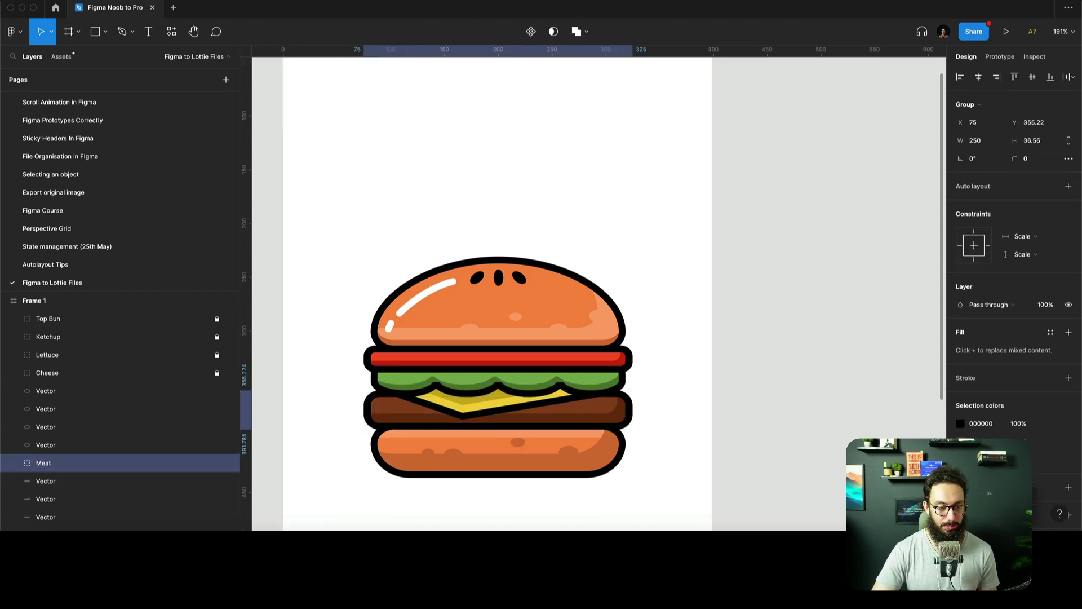
- Bring the Meat group forward to directly below Cheese in the layer order and lock it
key("super+bracketright")
key("super+bracketright")
key("super+bracketright")
key("super+bracketright")
key("shift+super+l")
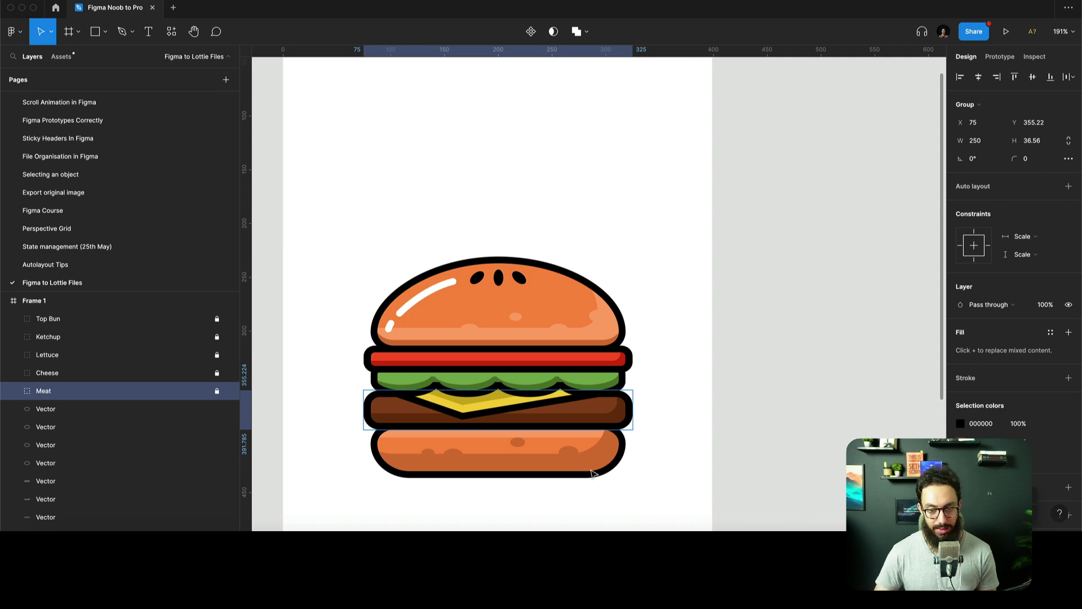
- Group the remaining vectors of the lower bun and rename the group as Bun
left_click_drag(623, 479, 334, 442)
key("super+g")
key("super+r")
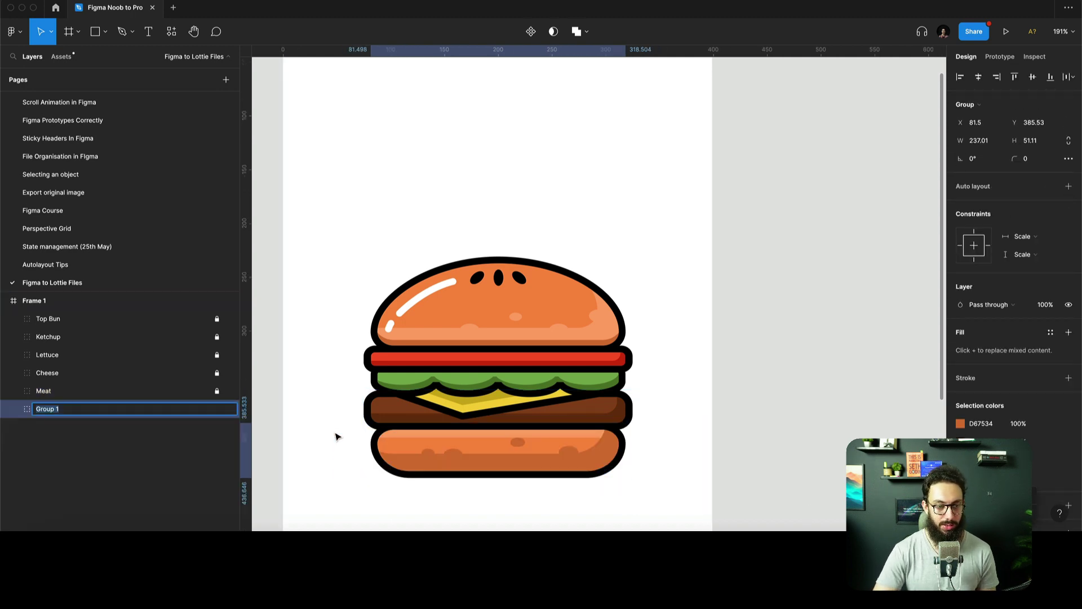
type("Bun")
key("Return")
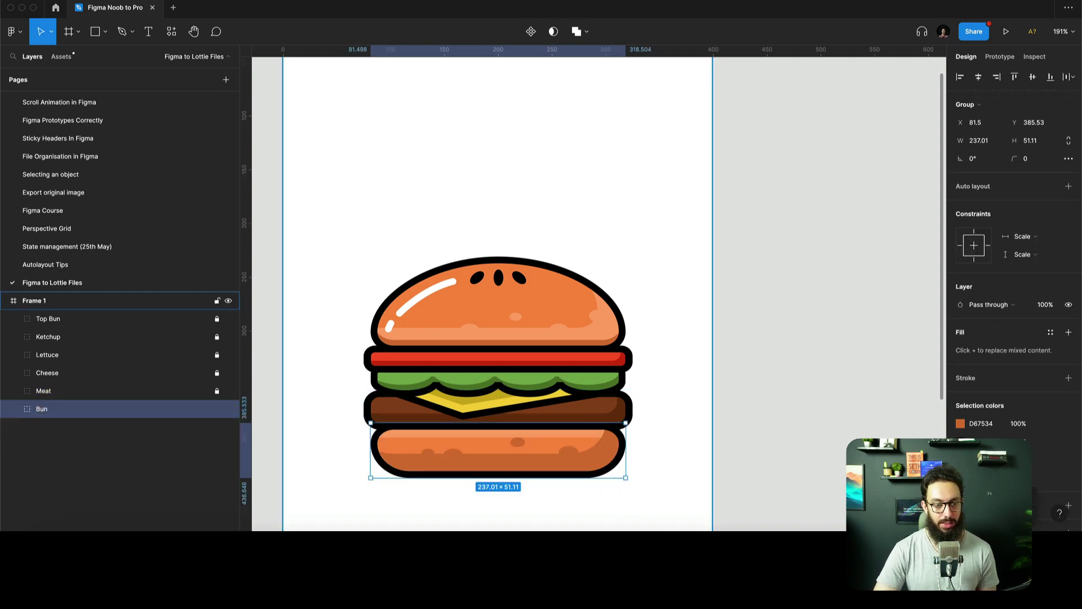
- Group all six ingredient groups, from Top Bun to Bun, and rename the new parent group as Bun
scroll(333, 435, "down", 5)
scroll(333, 435, "right", 4)
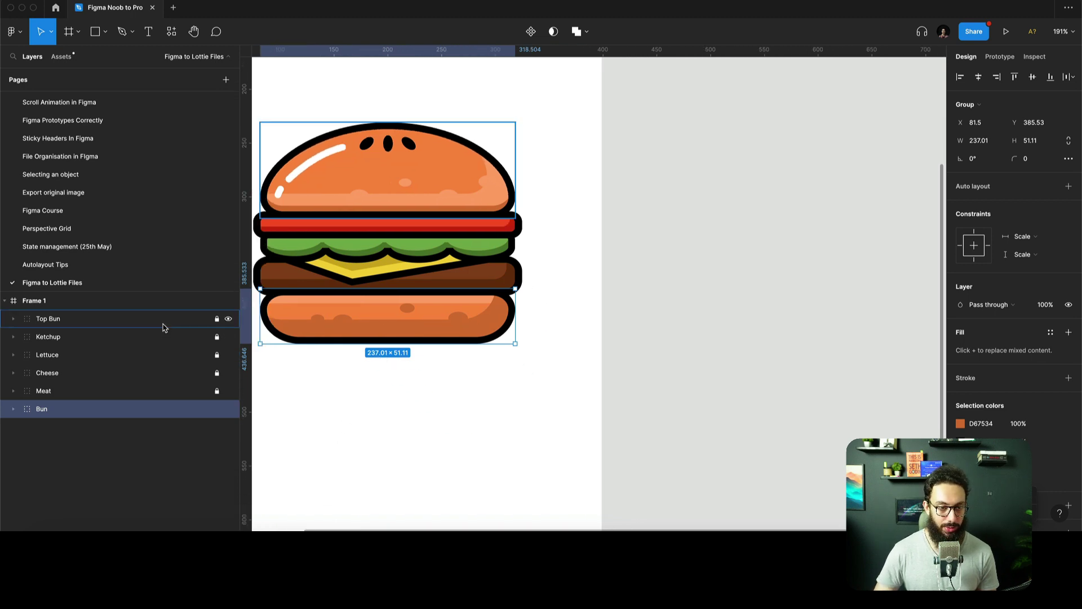
left_click(162, 324, "shift")
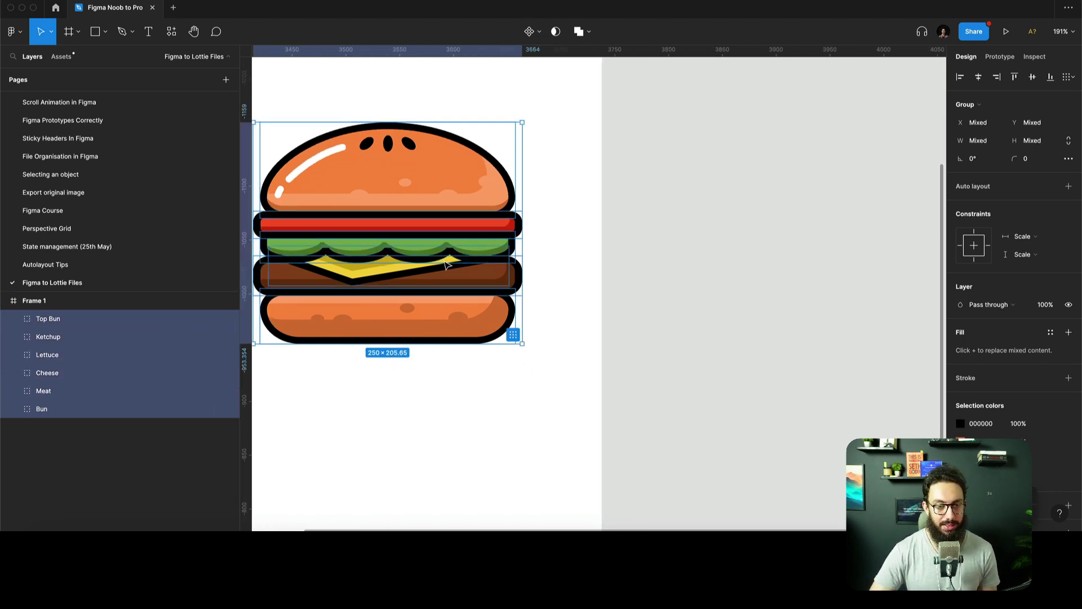
key("shift+1")
key("super+g")
key("super+r")
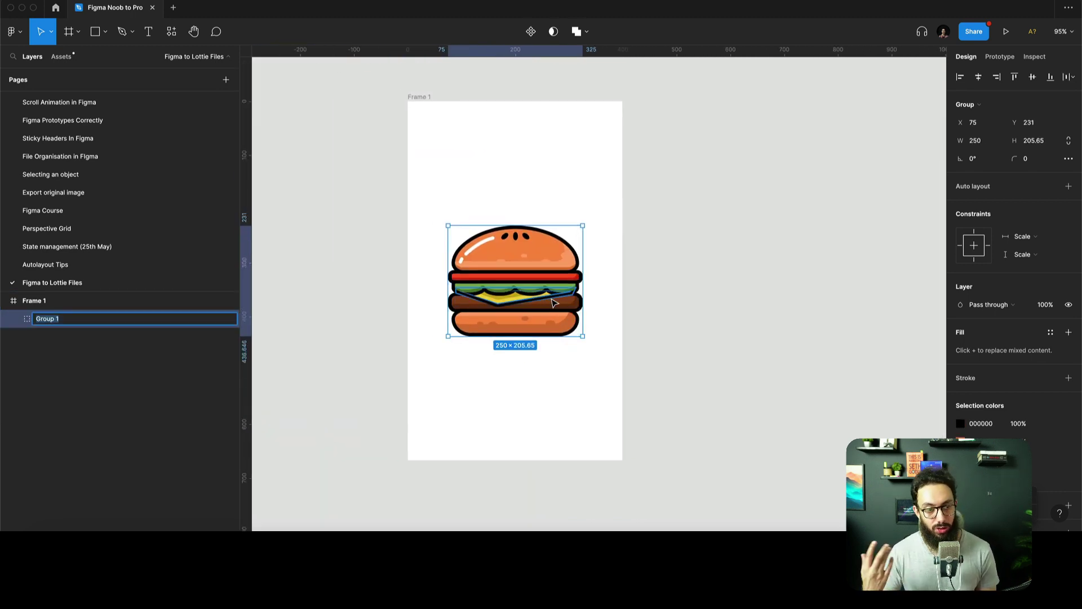
type("Bun")
key("Return")
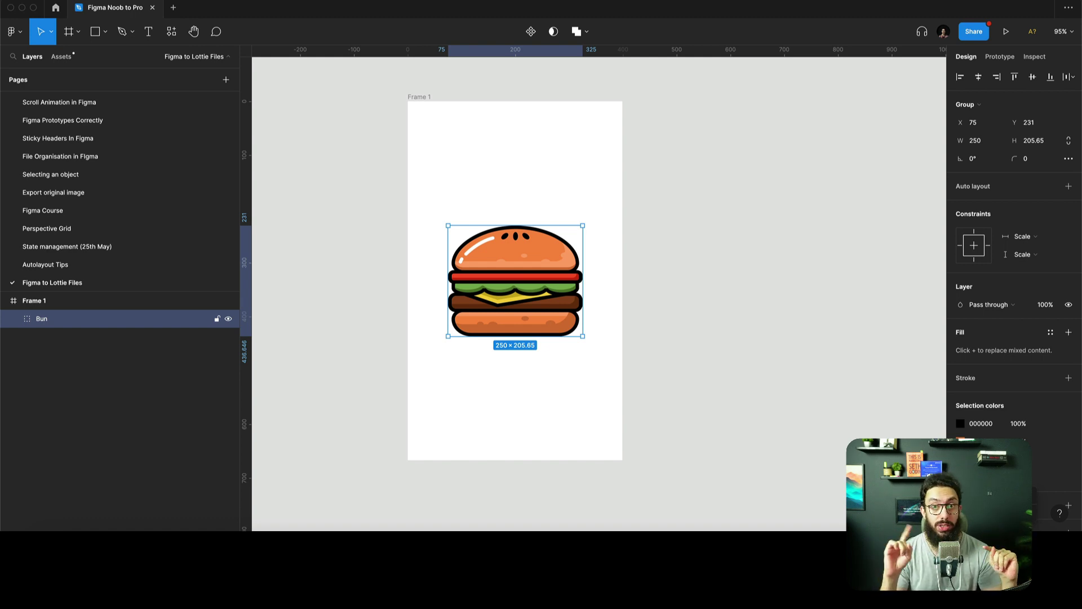
- Duplicate Frame 1 to its right, level with the original and 145 apart
left_click(720, 226)
left_click(420, 95)
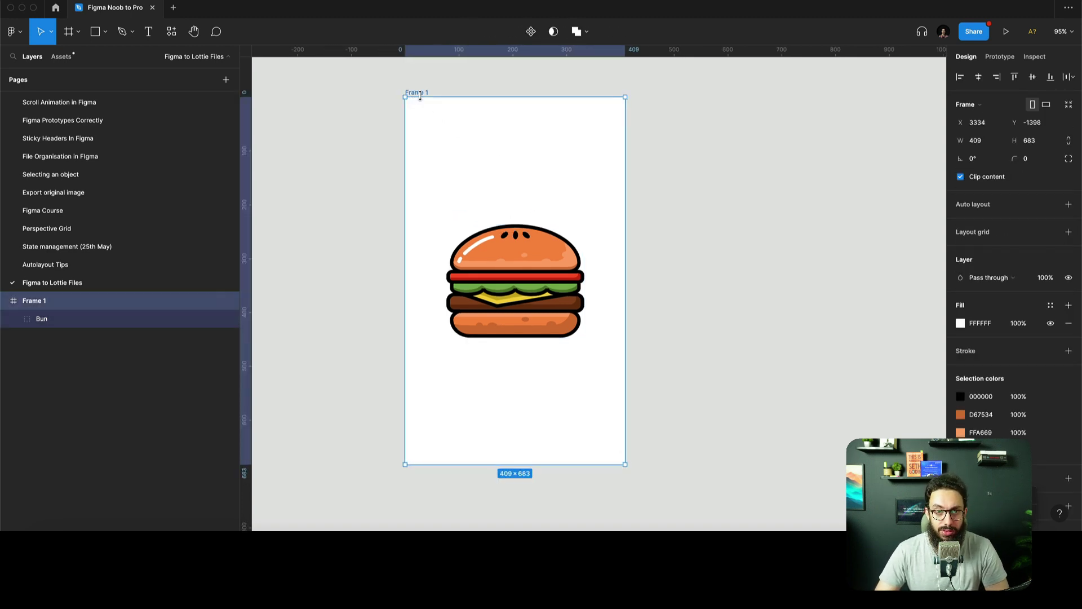
left_click_drag(420, 94, 710, 99)
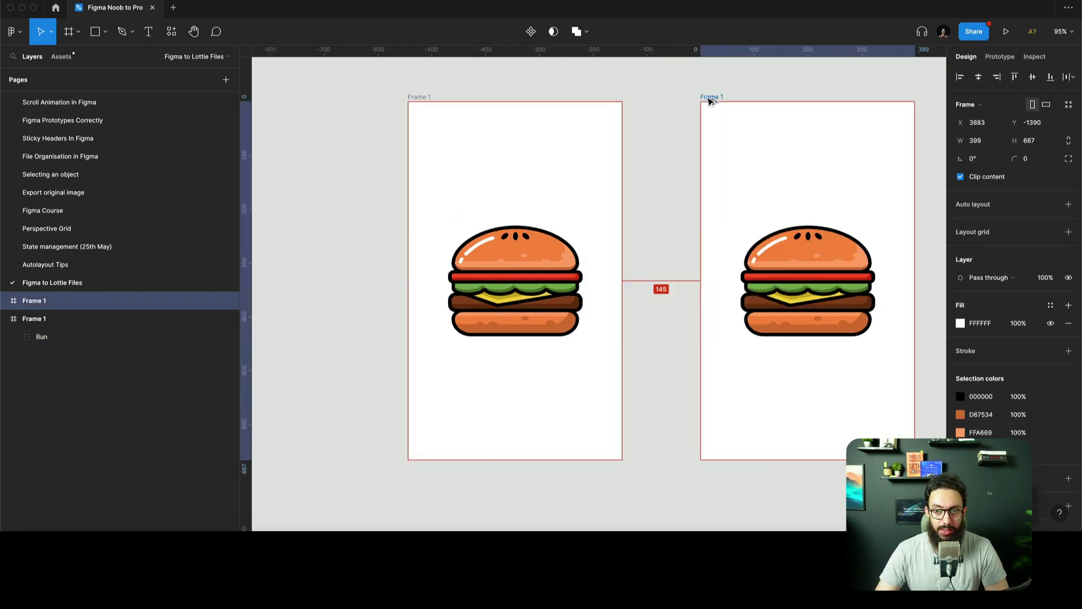
- Move the burger out of Frame 1 onto the empty canvas to its left, and paste a copy of it into Frame 1
left_click(521, 266)
scroll(592, 270, "left", 2)
left_click_drag(596, 272, 367, 243)
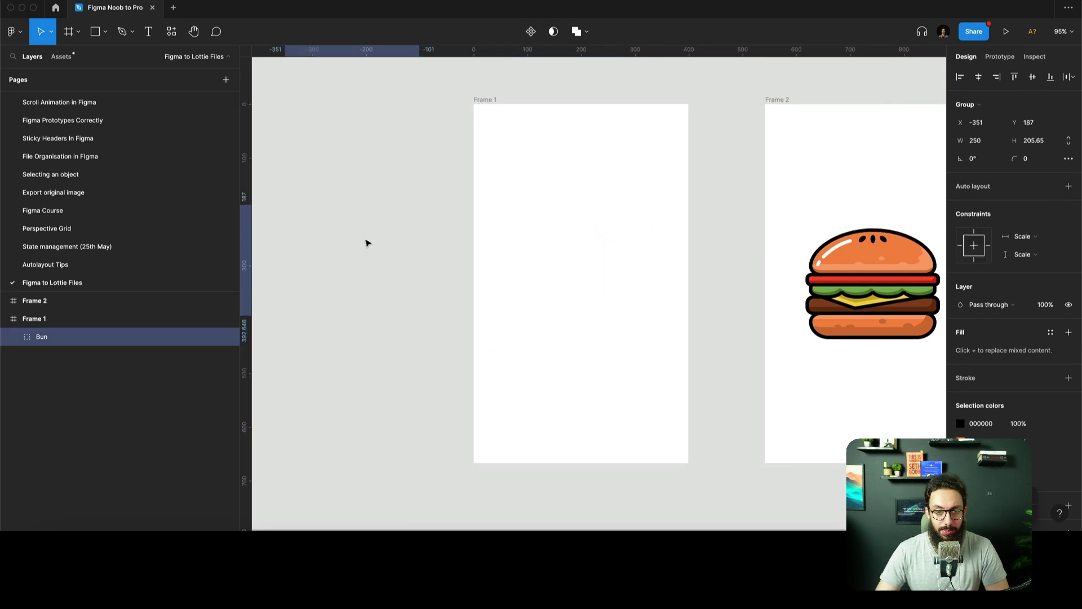
key("ctrl+c")
left_click(490, 101)
key("ctrl+v")
- Place the pasted burger at the bottom of Frame 1 and squash it from above to a height of about 129
left_click_drag(600, 246, 599, 407)
left_click_drag(604, 352, 604, 392)
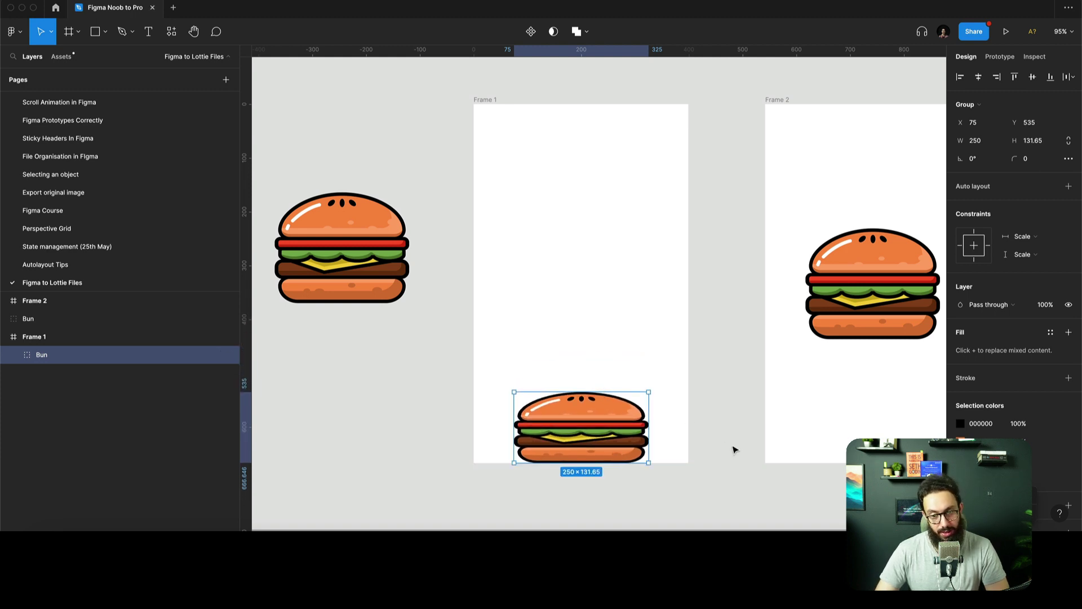
left_click(713, 451)
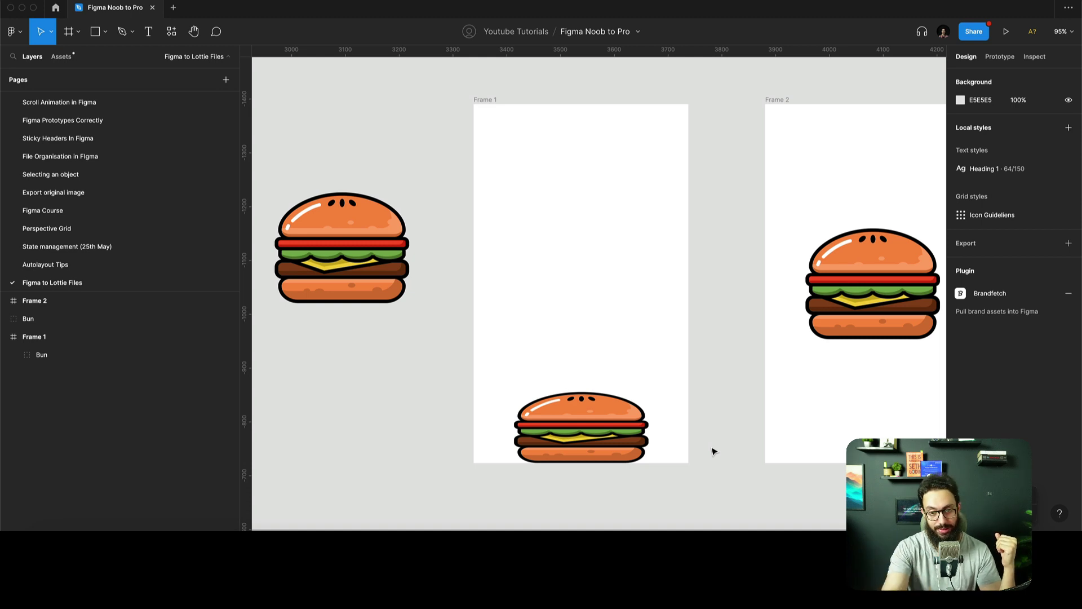
left_click(601, 393)
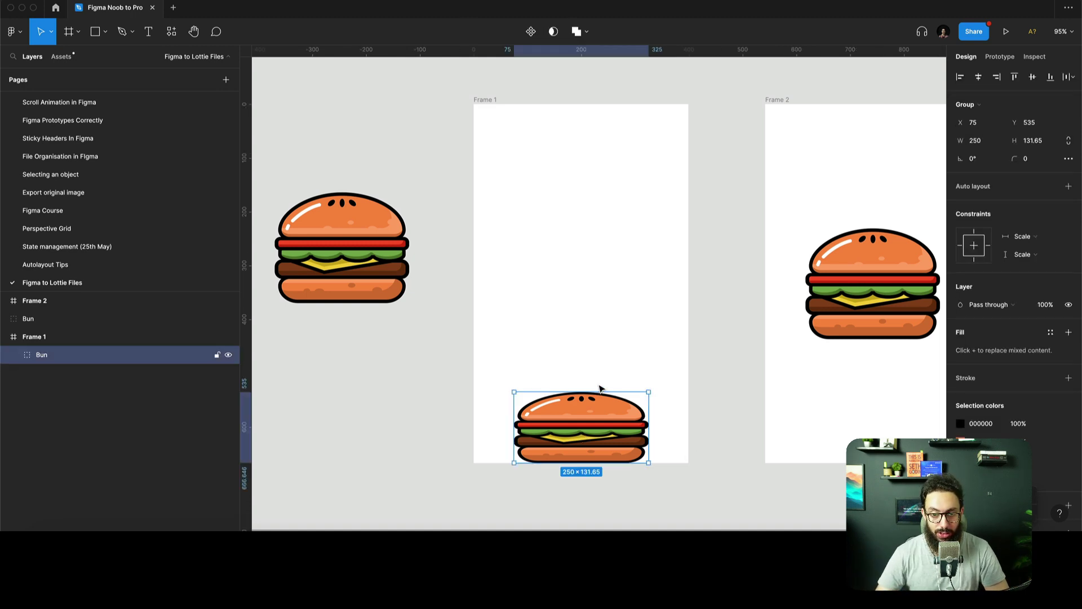
left_click_drag(594, 383, 593, 393)
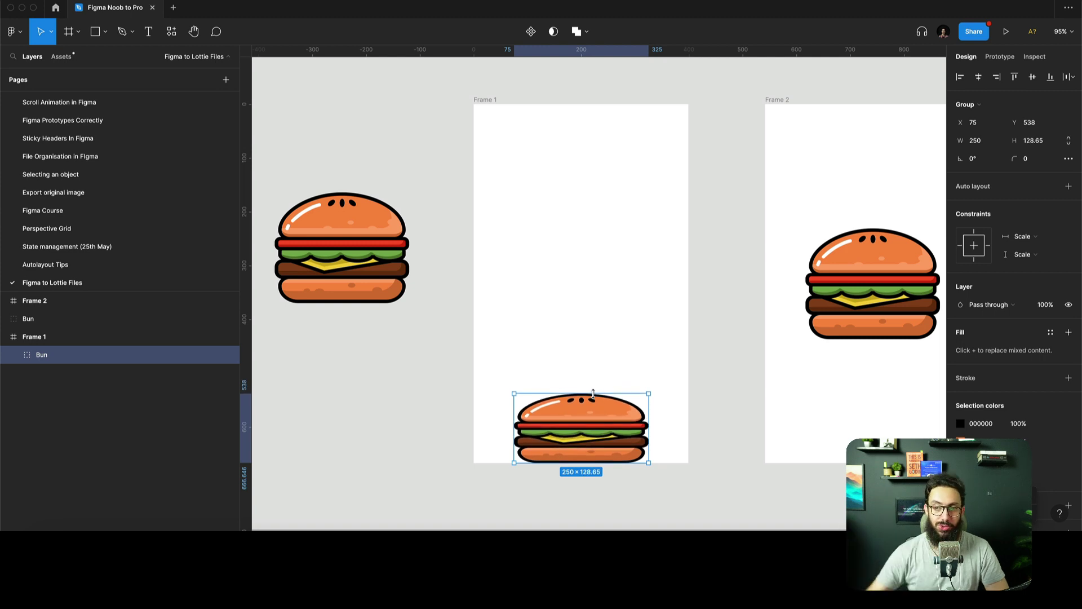
left_click(728, 321)
- Move the burger in Frame 2 straight up to Y 100
scroll(727, 321, "right", 5)
left_click(564, 274)
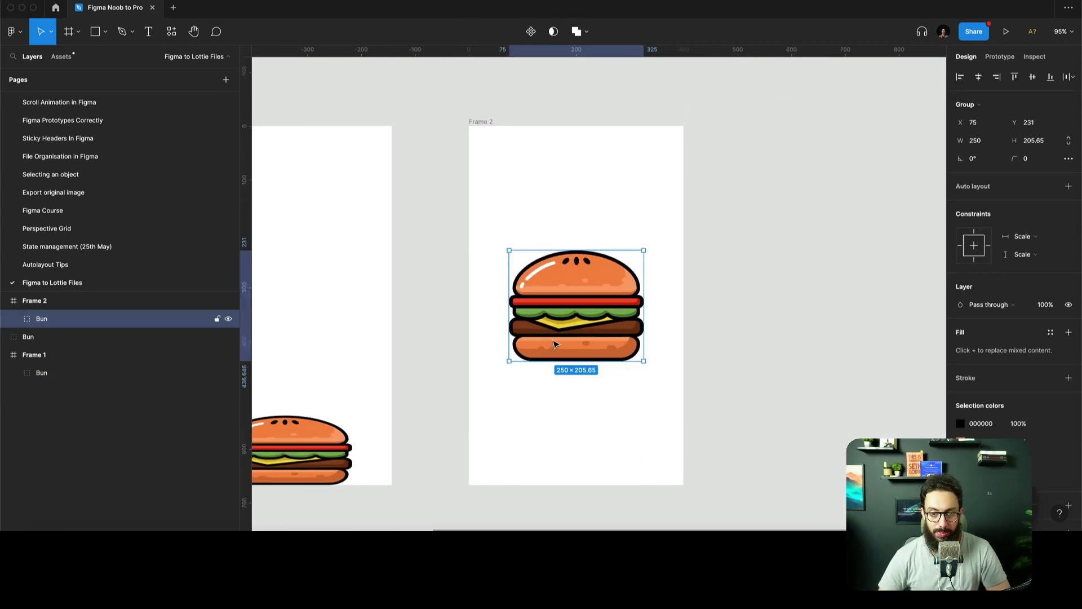
left_click_drag(562, 273, 562, 207)
- Set the rotation of the Meat group inside Frame 2's burger to -5°
double_click(590, 212)
scroll(586, 225, "up", 5)
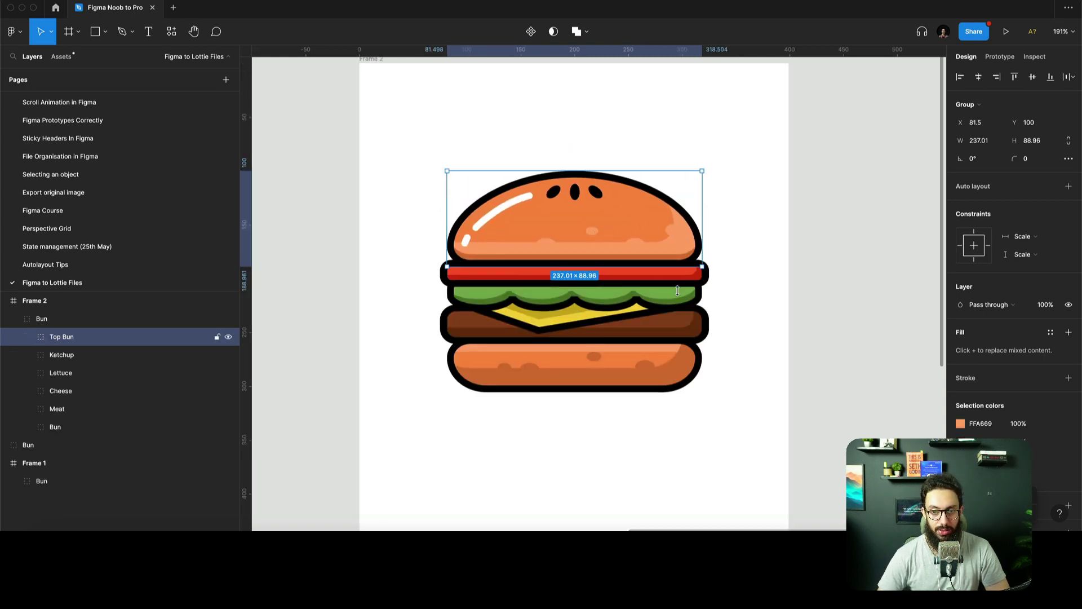
left_click(596, 356)
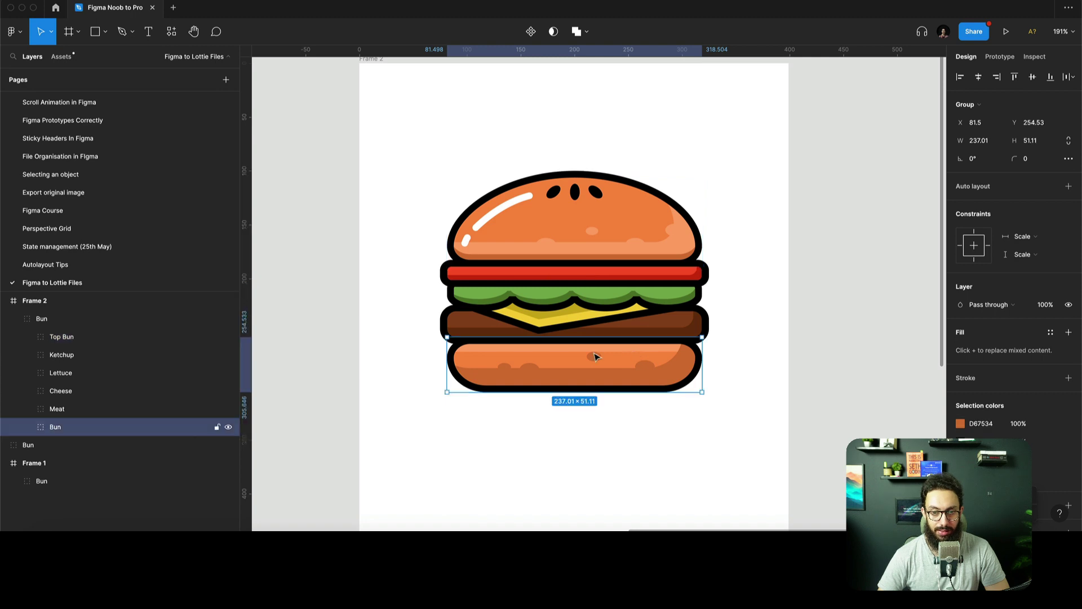
left_click(648, 326)
mouse_move(713, 312)
left_mouse_down()
mouse_move(712, 321)
mouse_move(716, 307)
left_mouse_up()
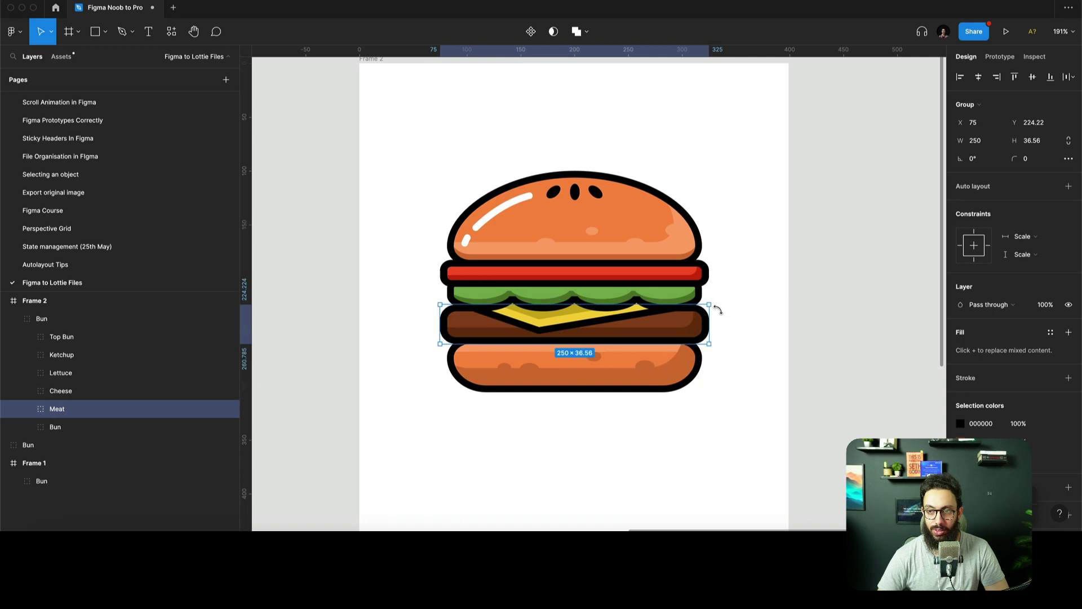
left_click(976, 160)
type("5")
key("Return")
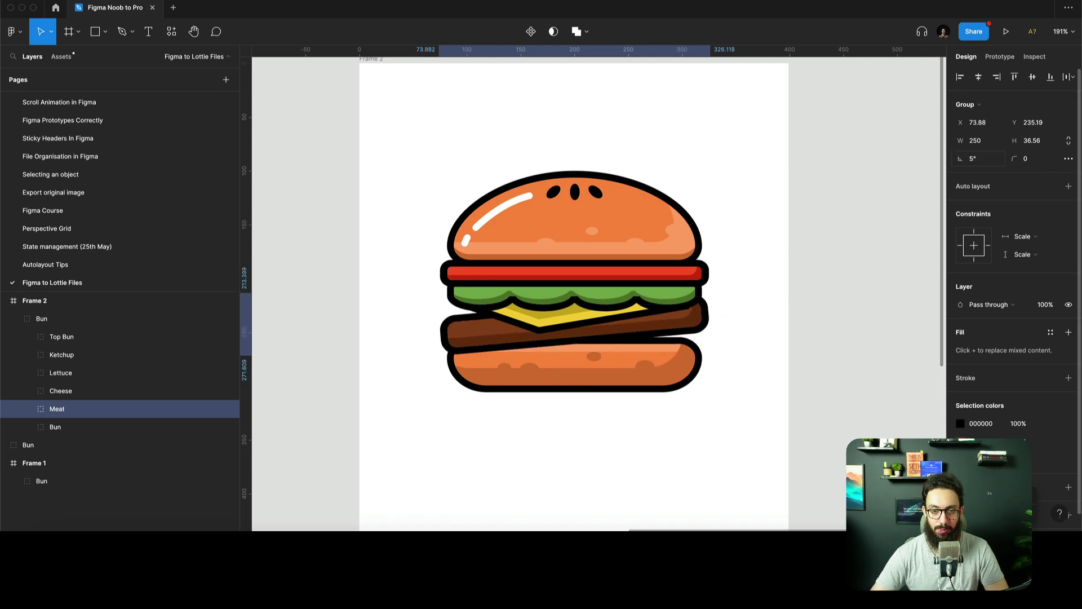
left_click(977, 158)
type("-5")
key("Return")
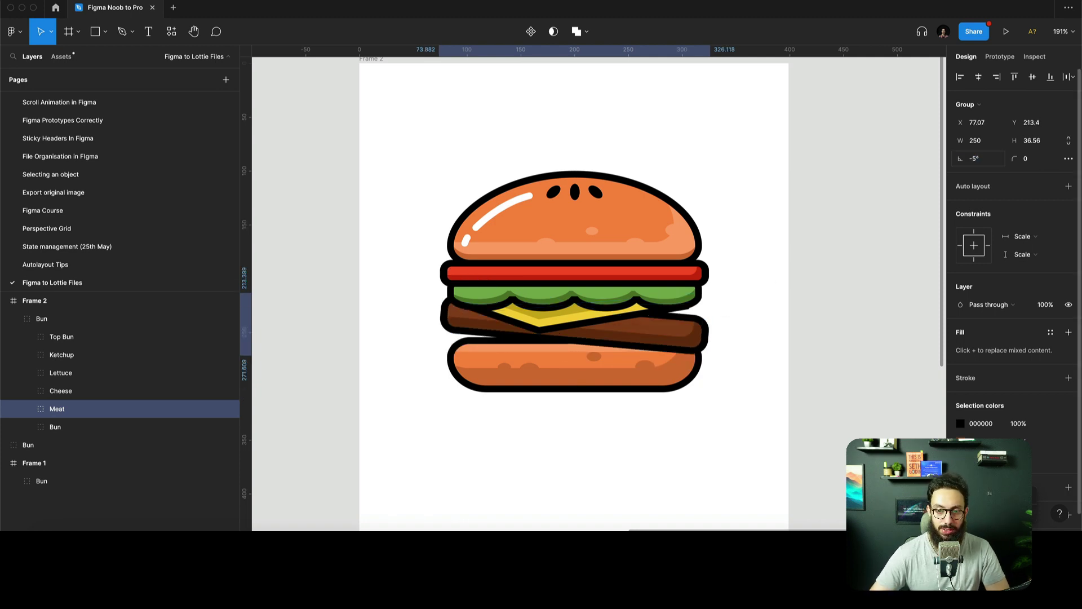
- Set the rotation of the Cheese group in Frame 2 to -8°
left_click(62, 391)
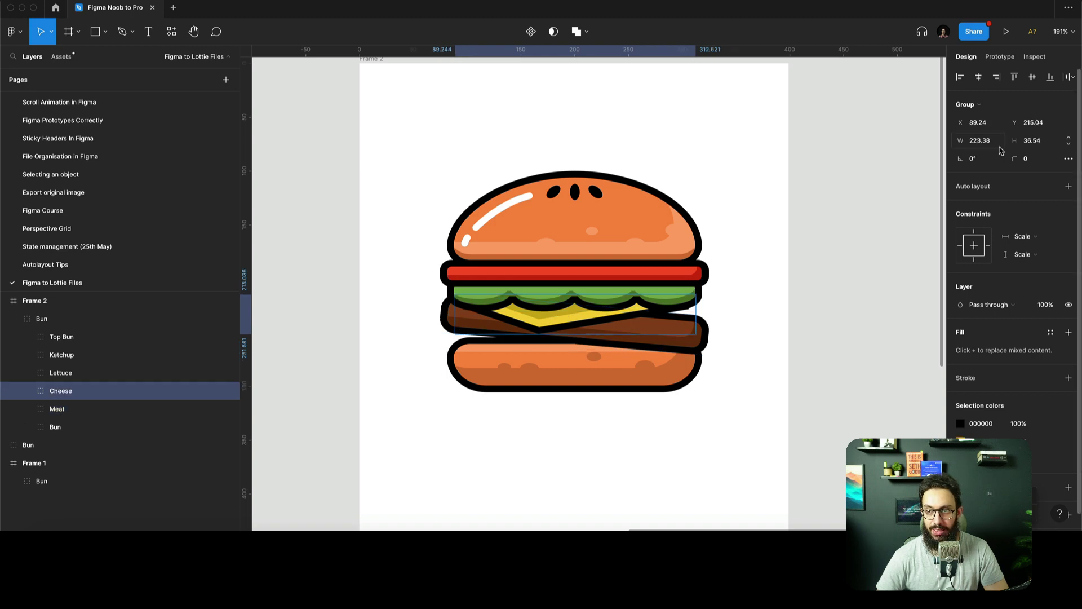
left_click(986, 161)
type("-")
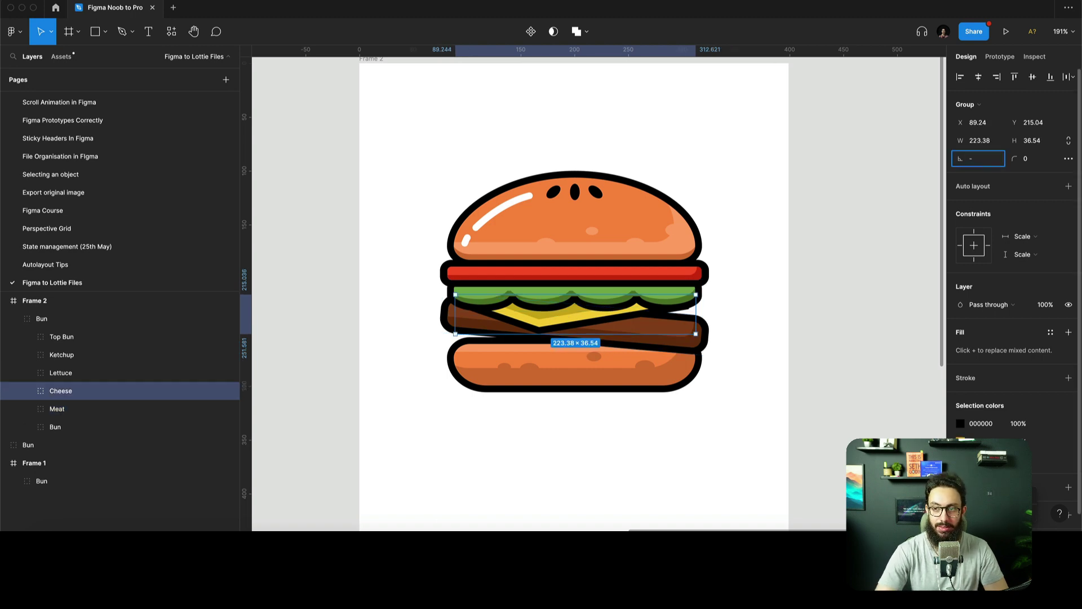
type("8")
key("Return")
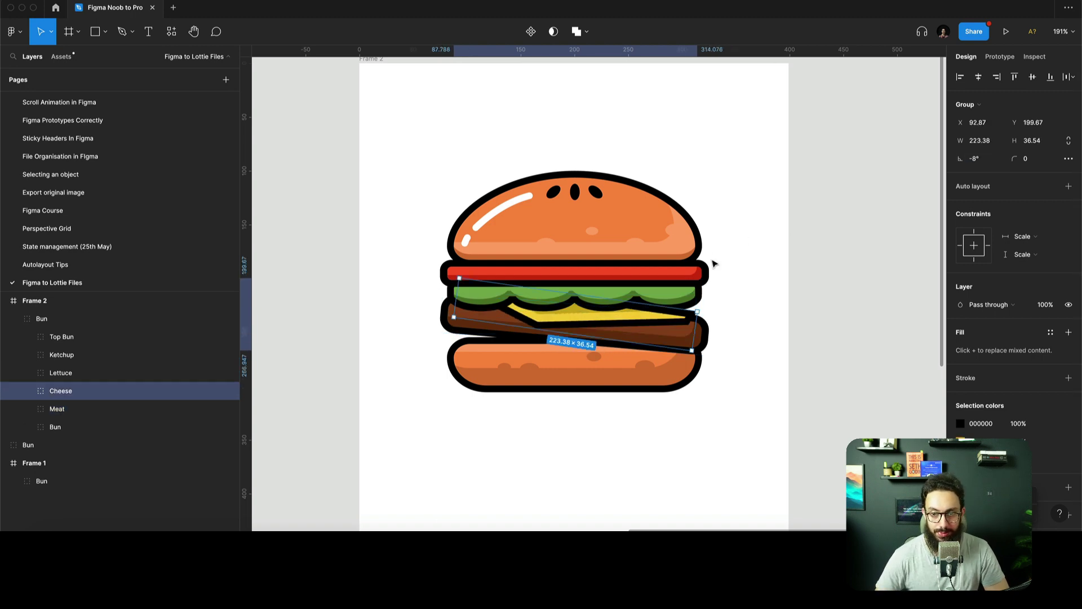
- Set the rotation of the Lettuce group to -10° and of the Ketchup group to -12° in Frame 2
left_click(678, 298)
left_click(990, 165)
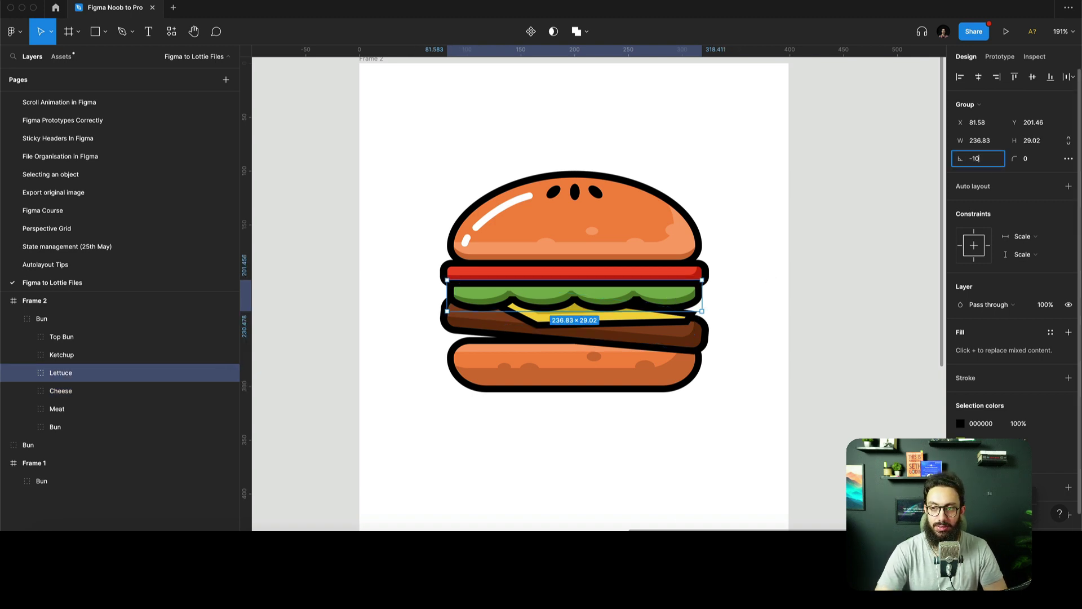
key("Return")
left_click(635, 274)
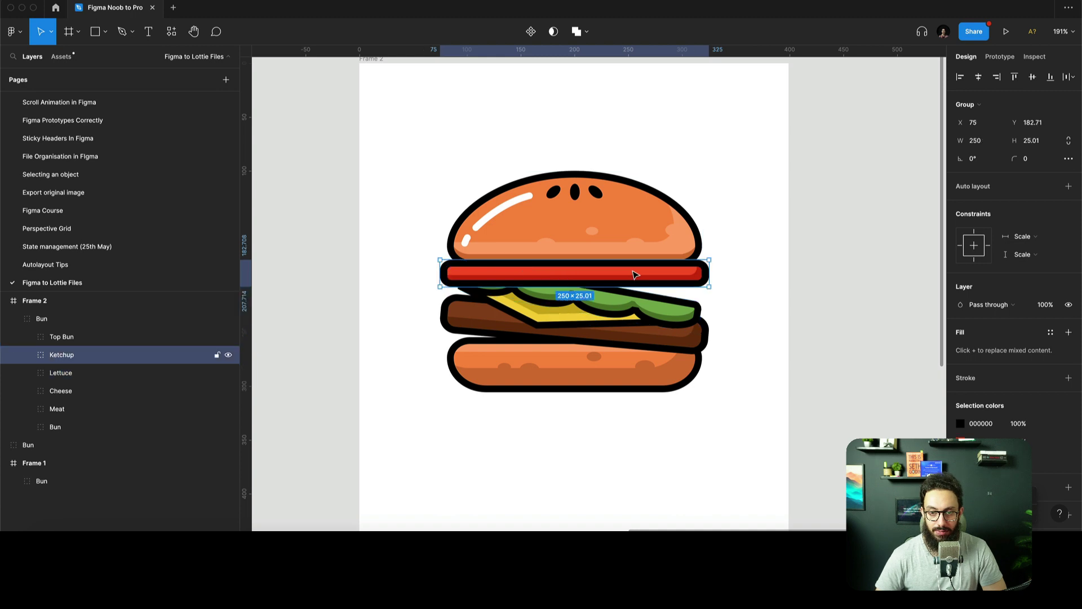
left_click(992, 160)
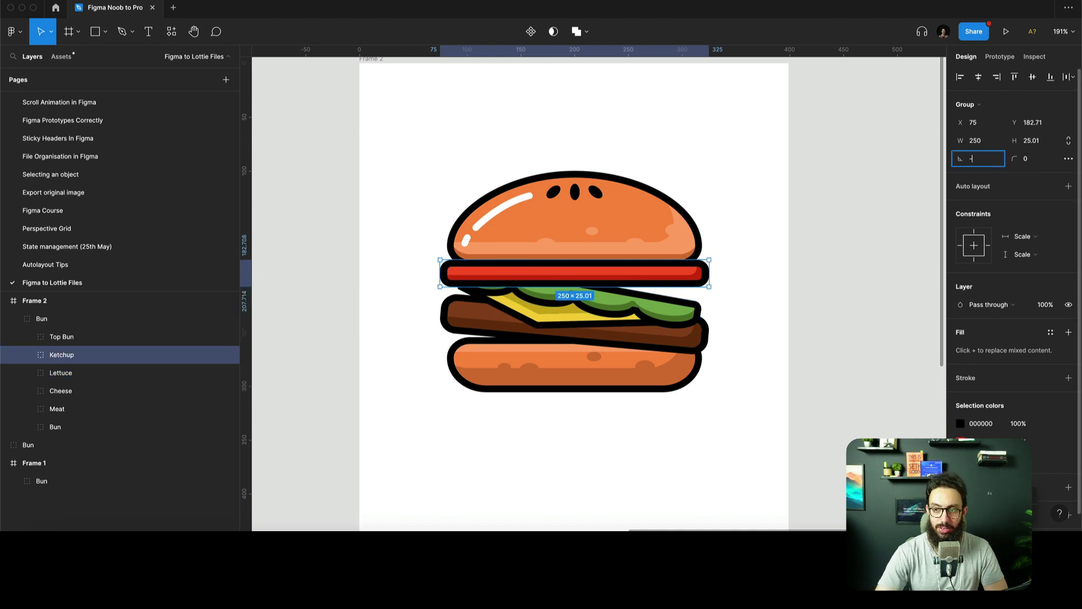
type("-12")
key("Return")
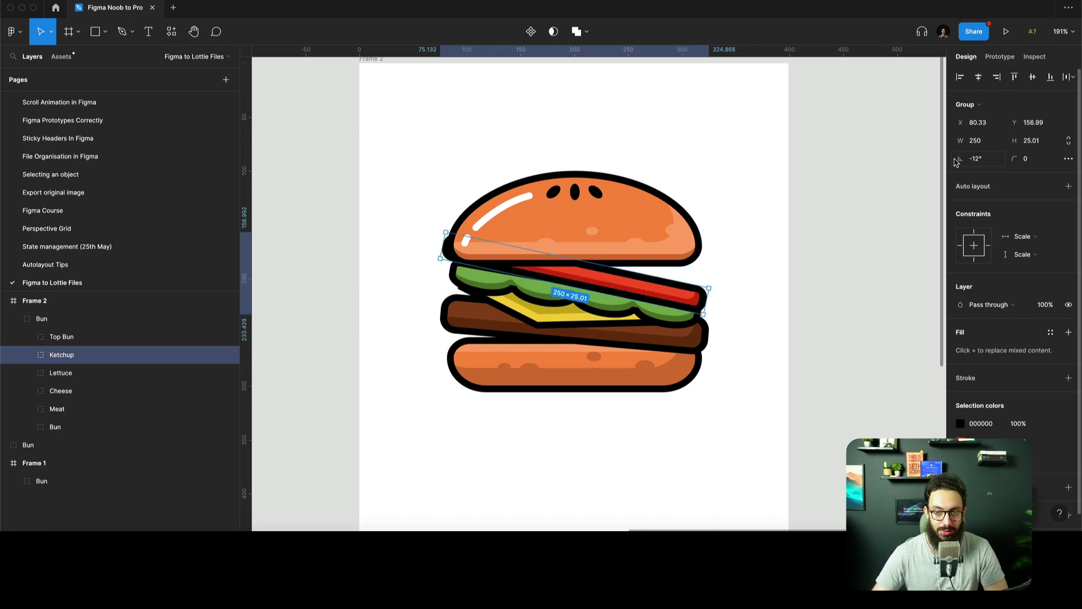
- Set the rotation of the Top Bun group in Frame 2 to -15°
left_click(649, 220)
left_click(987, 163)
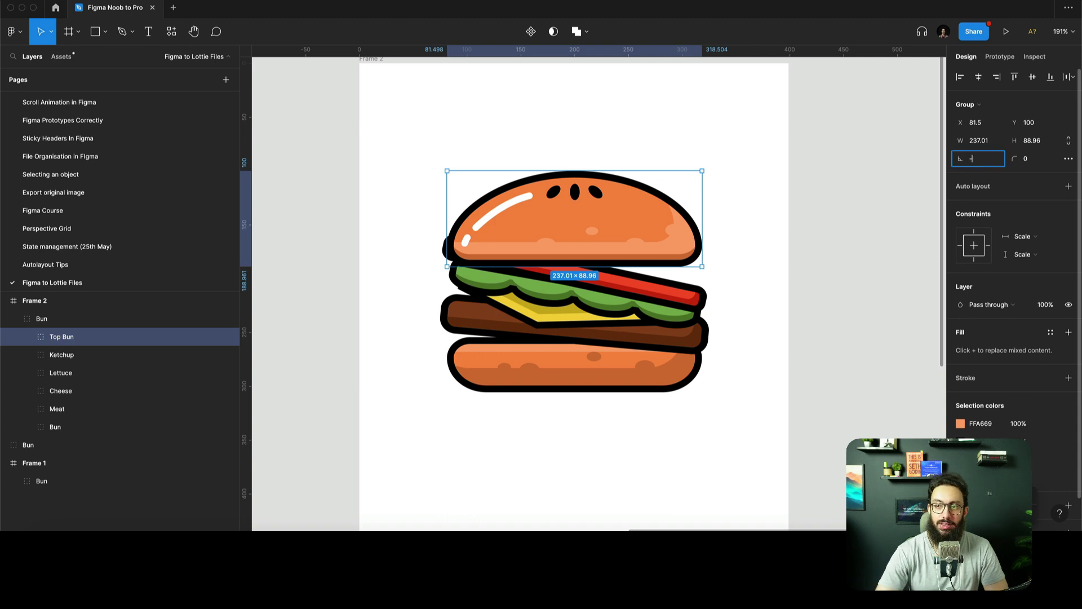
key("Return")
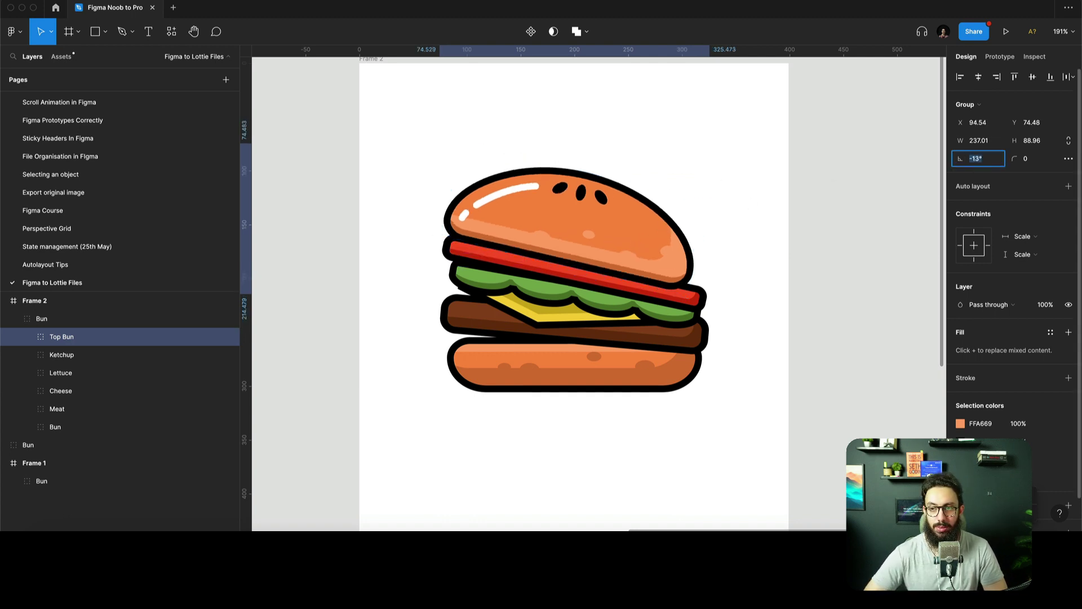
left_click(712, 207)
- Move Top Bun up and to the right, away from the other ingredients, and bring Ketchup up to just below it
left_click(613, 244)
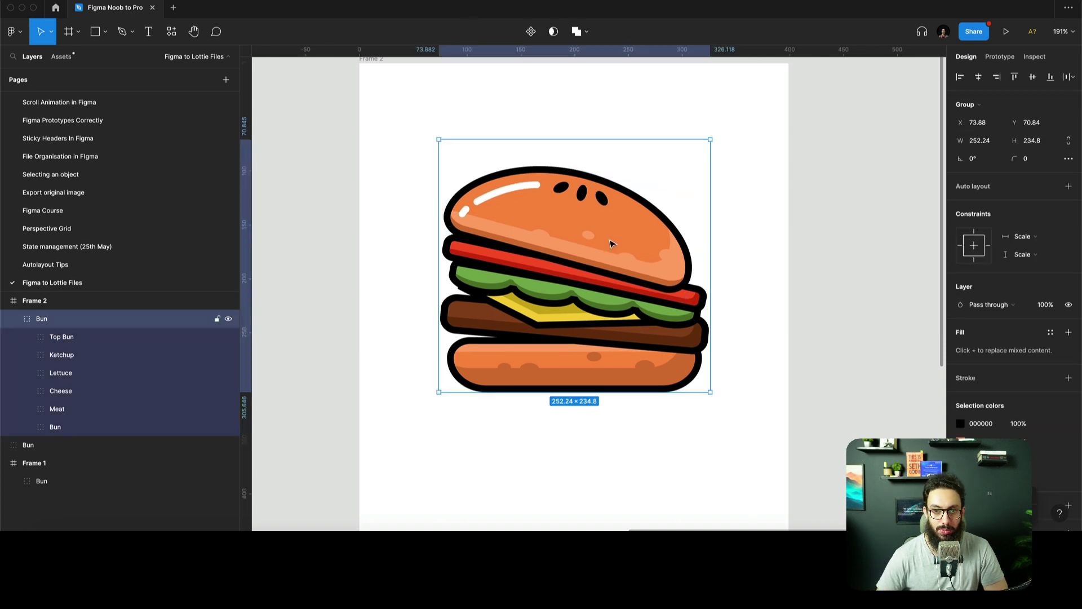
double_click(614, 242)
scroll(614, 241, "up", 2)
scroll(614, 241, "down", 6)
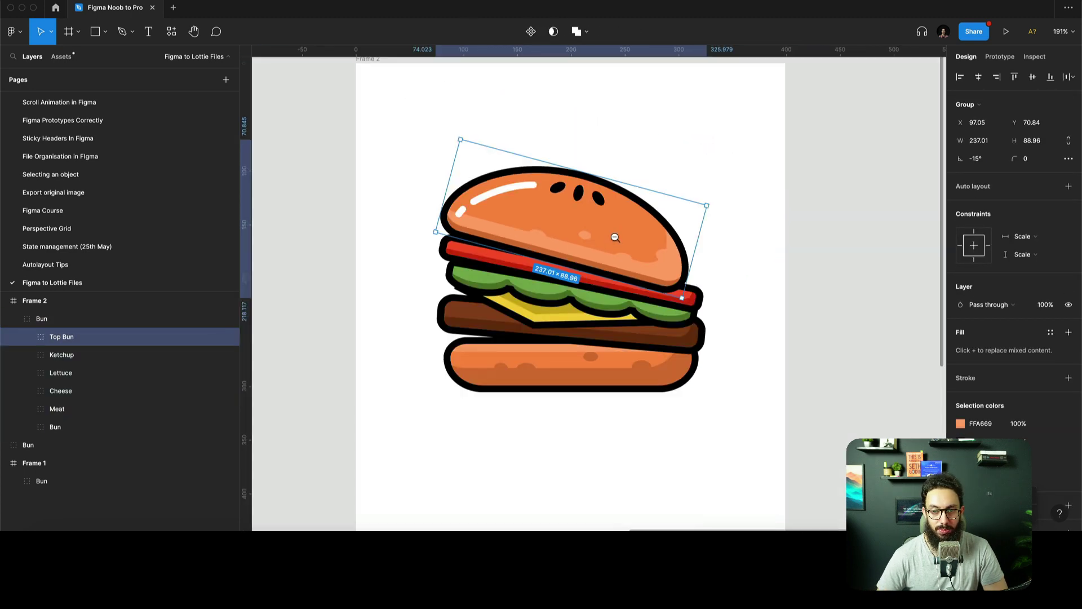
left_click_drag(615, 242, 659, 210)
left_click(608, 261)
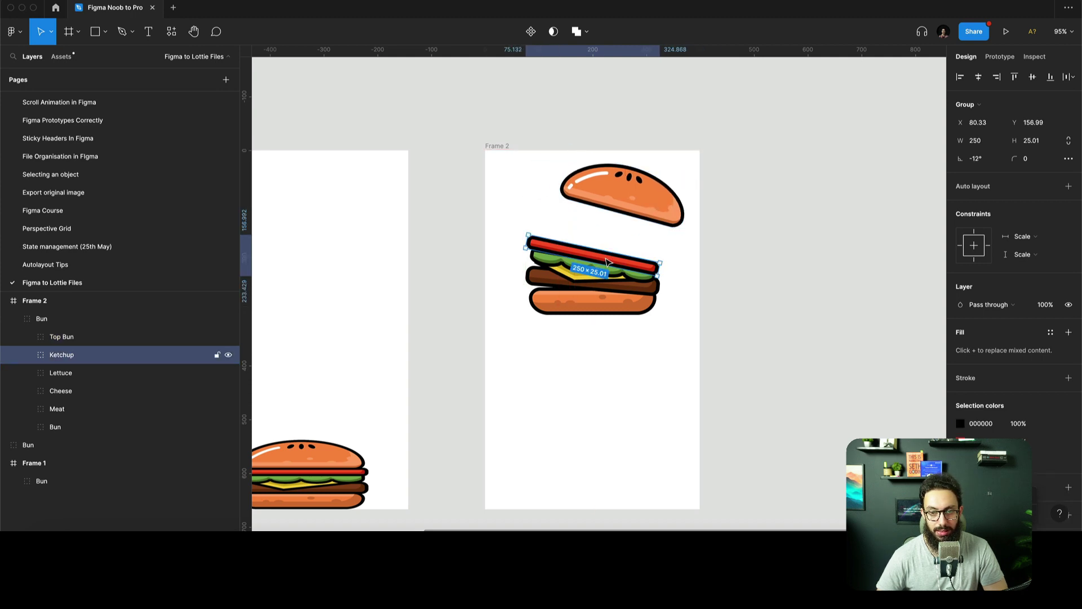
left_click_drag(608, 261, 629, 232)
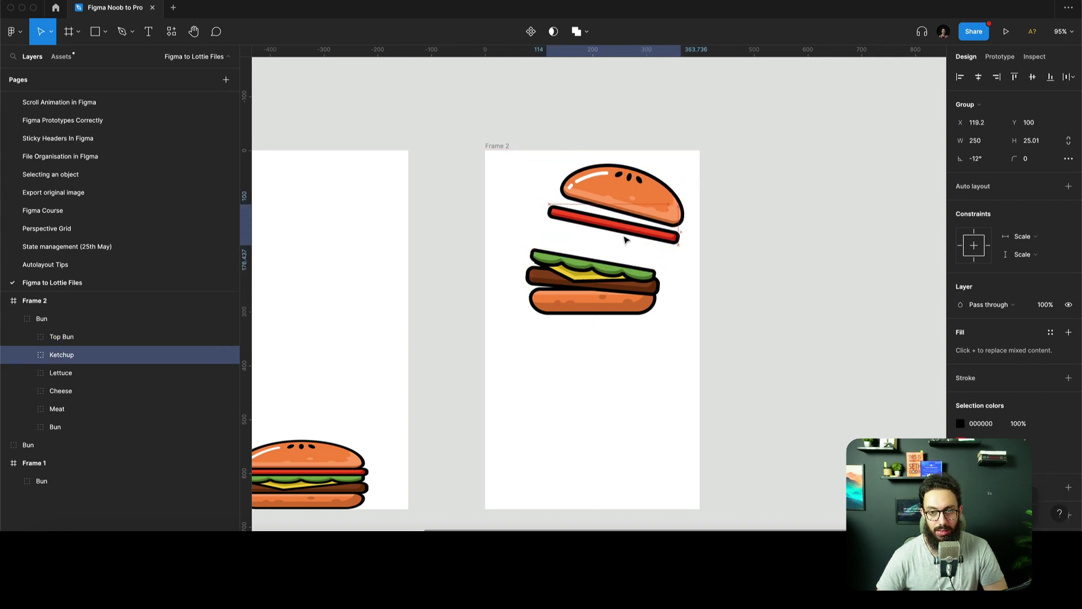
- Spread the Lettuce, Cheese and lower Bun groups in Frame 2 vertically so that gaps separate the ingredients
mouse_move(606, 270)
left_mouse_down()
mouse_move(615, 250)
mouse_move(597, 267)
left_mouse_up()
left_click(597, 277)
left_click(593, 281)
mouse_move(598, 305)
left_mouse_down()
mouse_move(603, 317)
mouse_move(599, 292)
left_mouse_up()
- Rotate the Meat group in Frame 2 to nearly level, about -0.8°
left_click(598, 288)
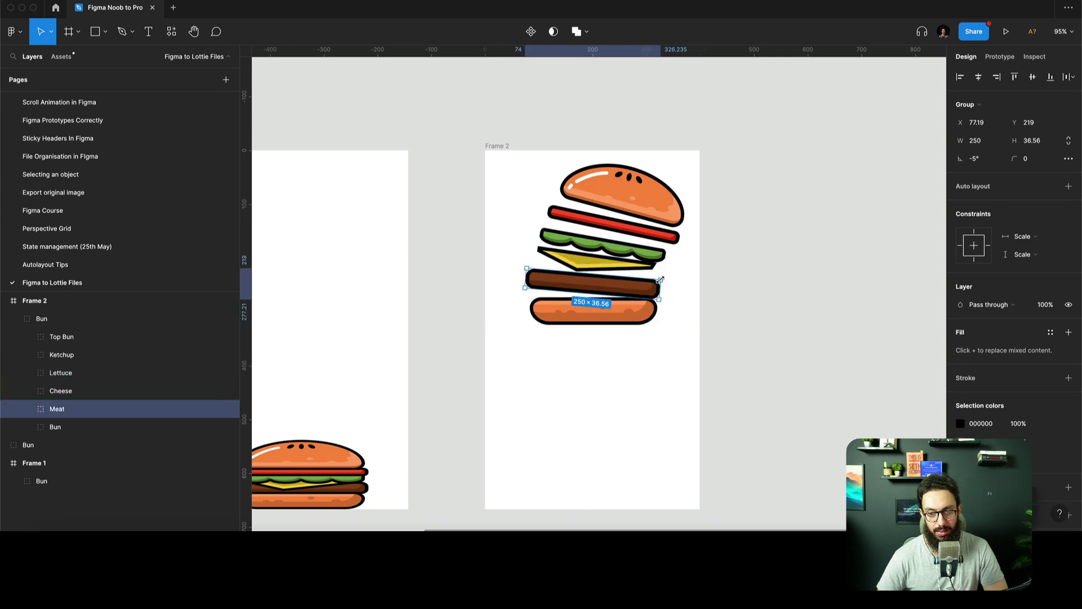
left_click_drag(667, 274, 667, 272)
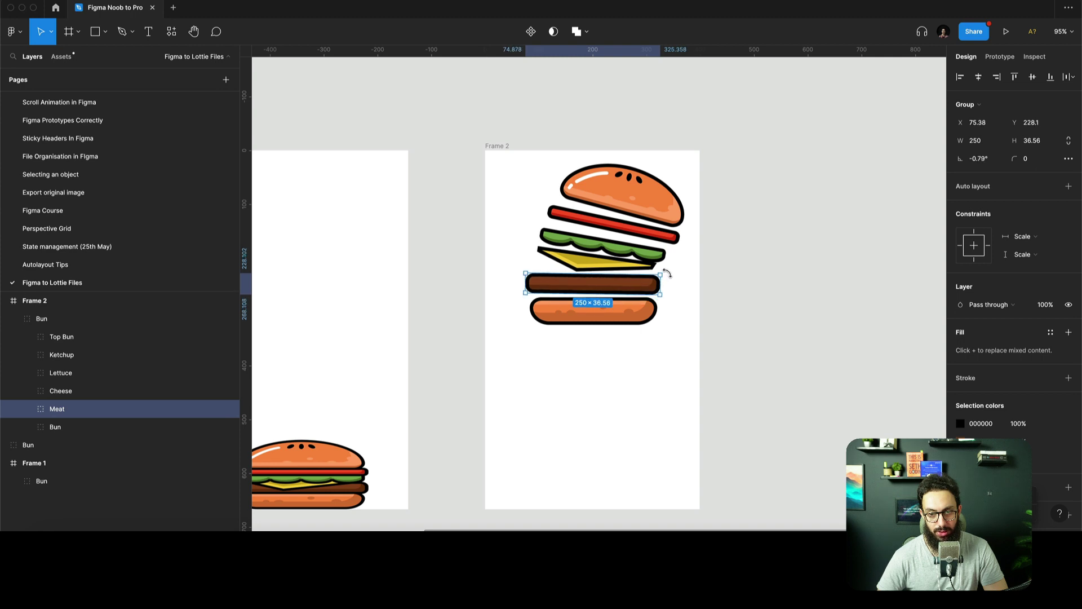
left_click(802, 201)
- Link Frame 1 to Frame 2 with an on-click prototype interaction that uses Smart animate
scroll(797, 198, "left", 2)
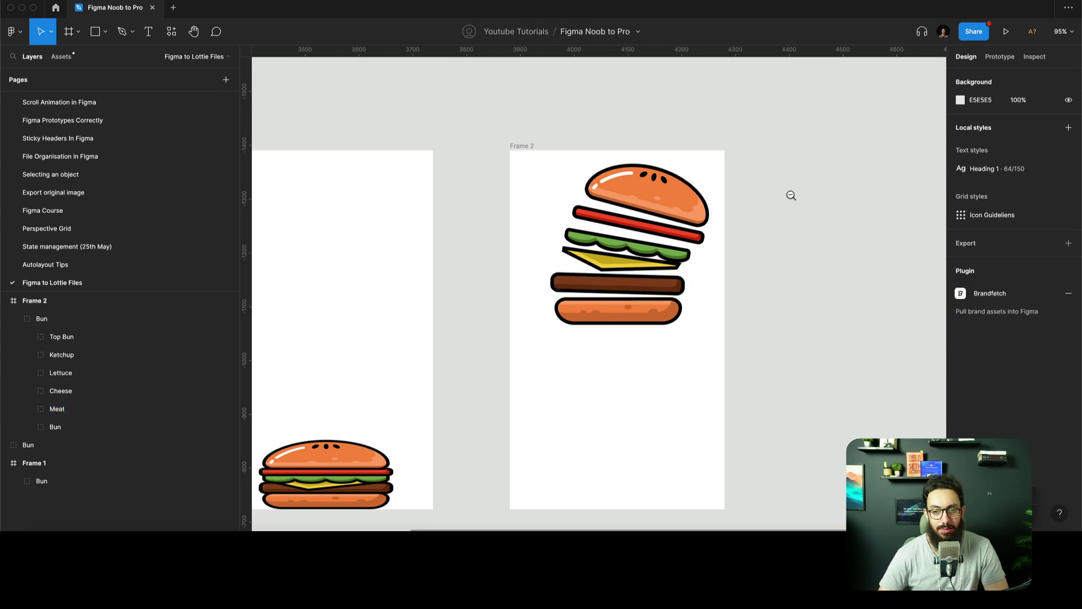
scroll(790, 193, "down", 5)
scroll(792, 186, "up", 5)
scroll(716, 259, "left", 3)
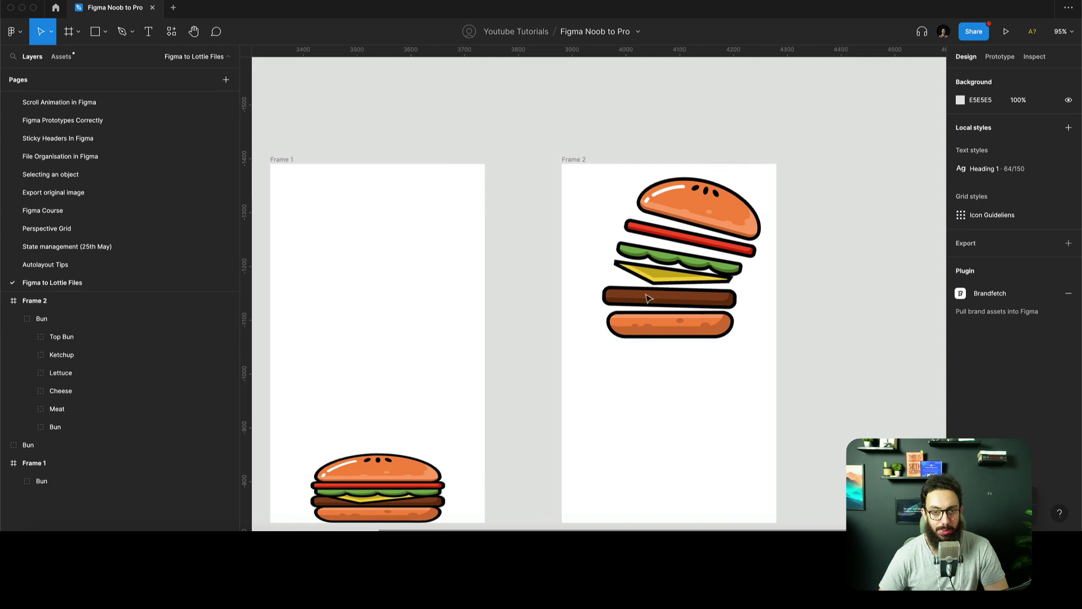
left_click(344, 160)
scroll(495, 253, "down", 1)
key("shift+e")
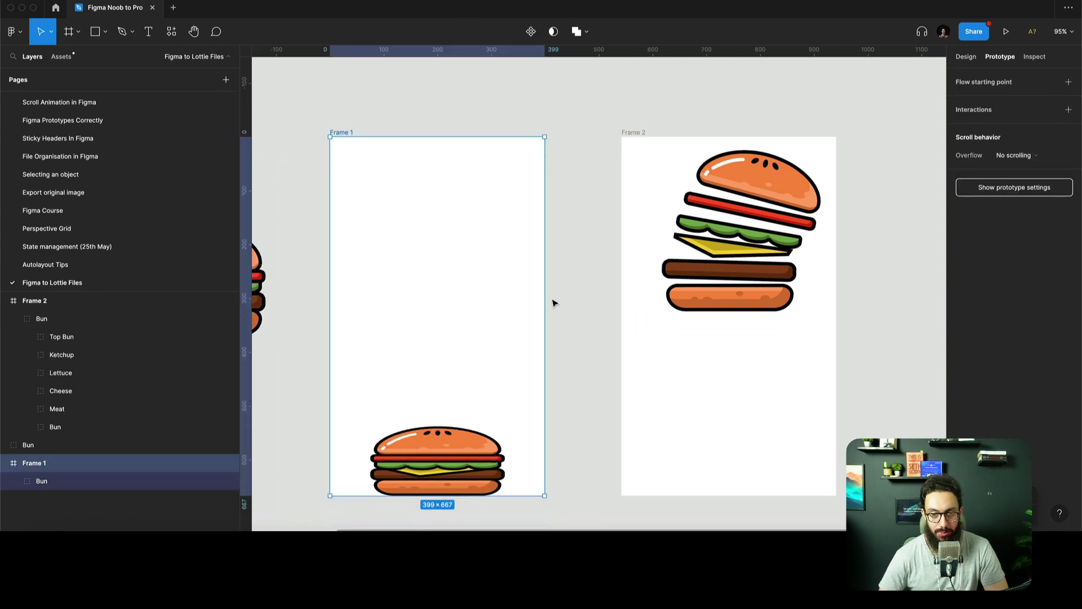
left_click_drag(545, 316, 640, 309)
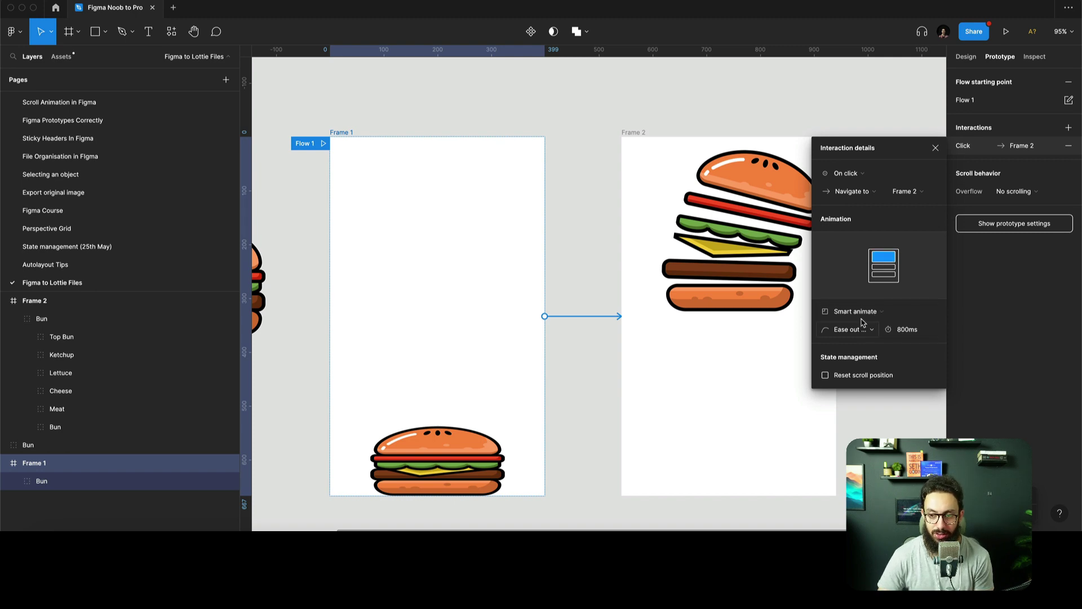
- Play the prototype to check the transition from Frame 1 to Frame 2, and return to the design file
left_click(1006, 33)
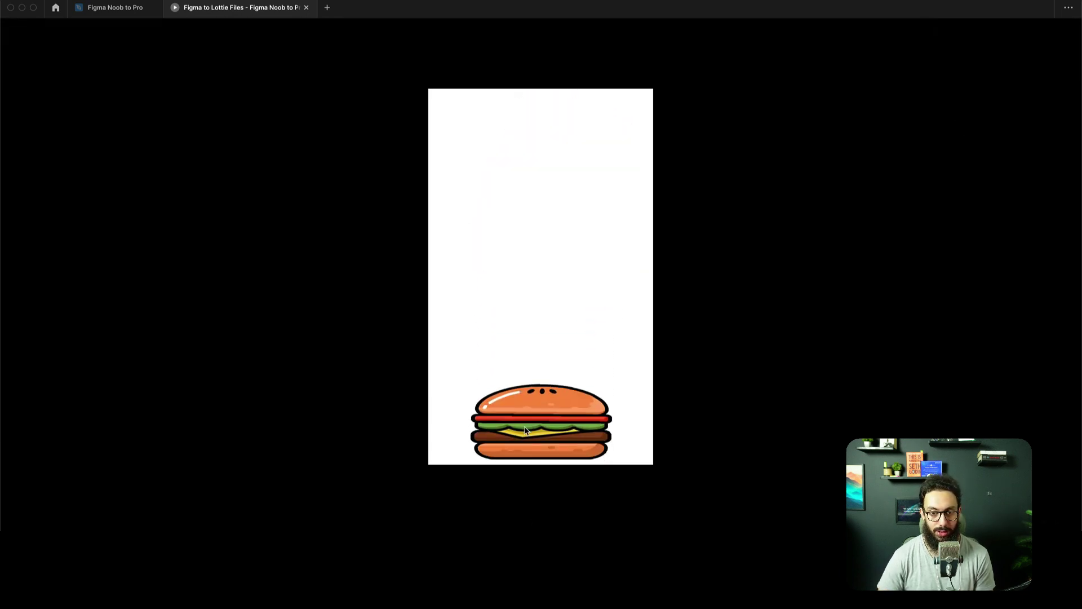
key("ctrl+Tab")
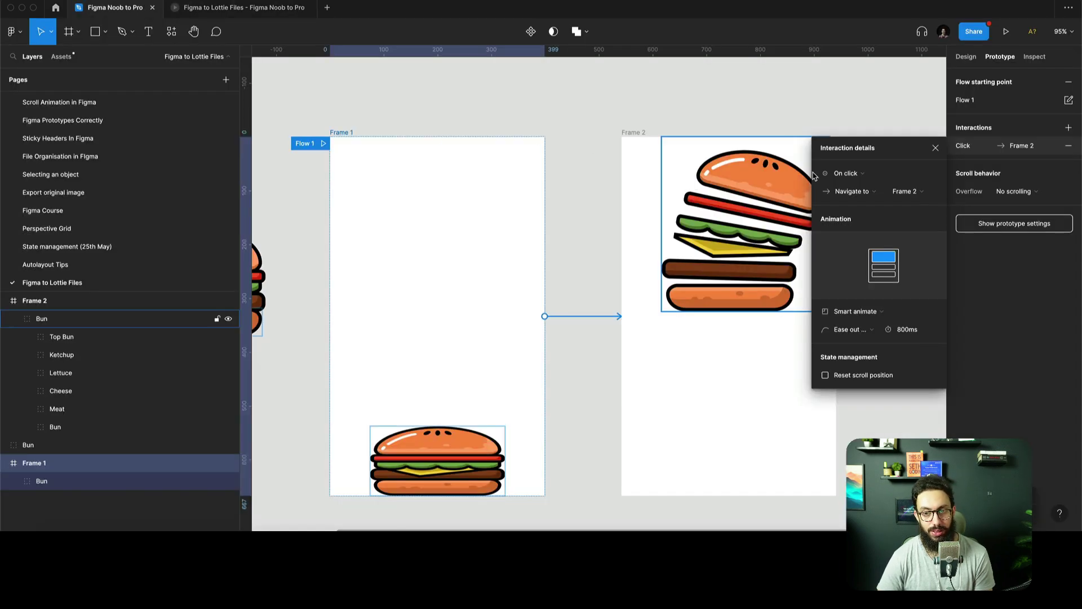
left_click(619, 107)
- Duplicate Frame 1 to the other side of Frame 2 as Frame 3 and remove the copy's link to Frame 2
left_click(378, 121)
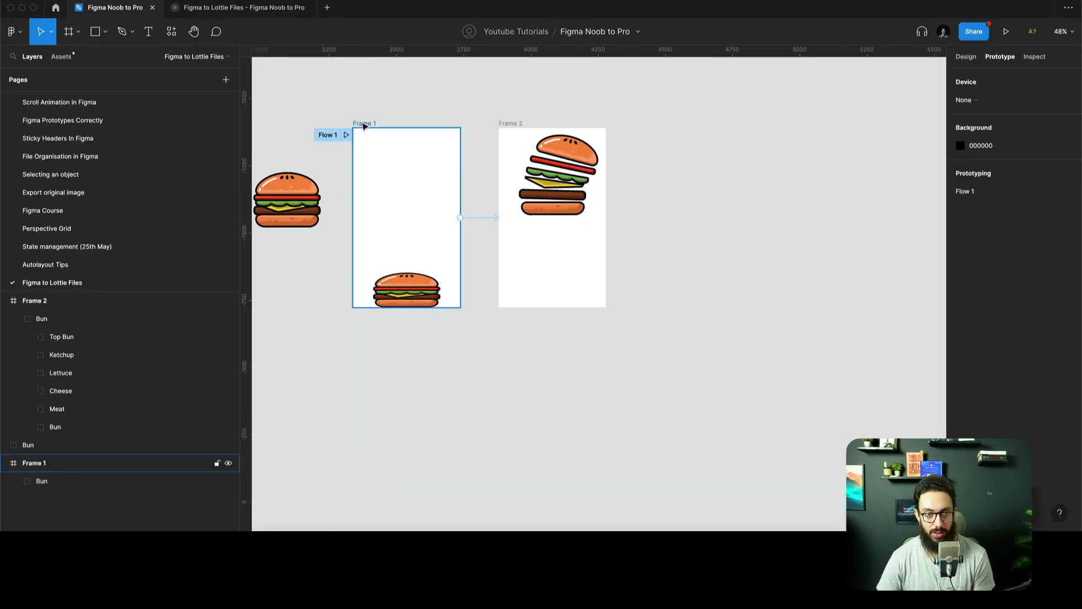
left_click(365, 130)
left_click_drag(366, 130, 655, 133)
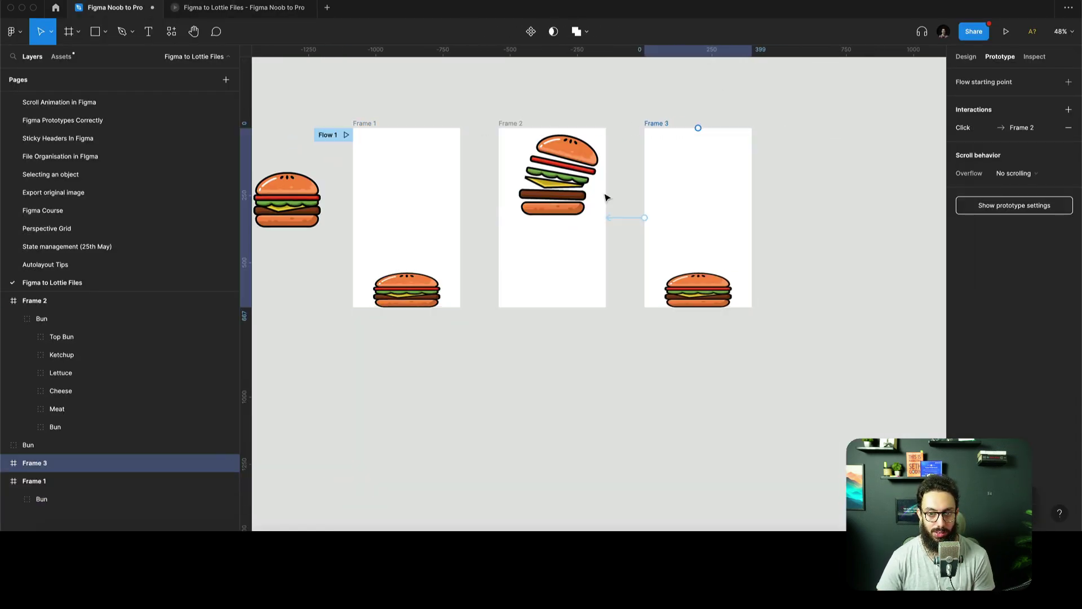
left_click(618, 218)
left_click_drag(619, 219, 639, 253)
- Link Frame 2 to Frame 3 with an on-click prototype interaction that uses Smart animate
left_click(509, 132)
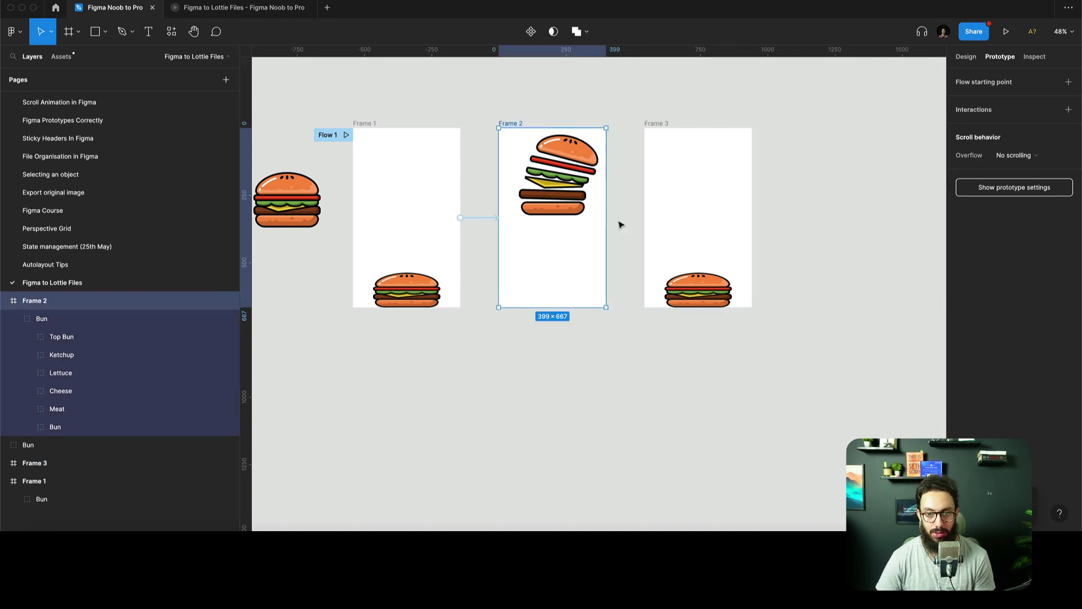
left_click_drag(606, 217, 711, 225)
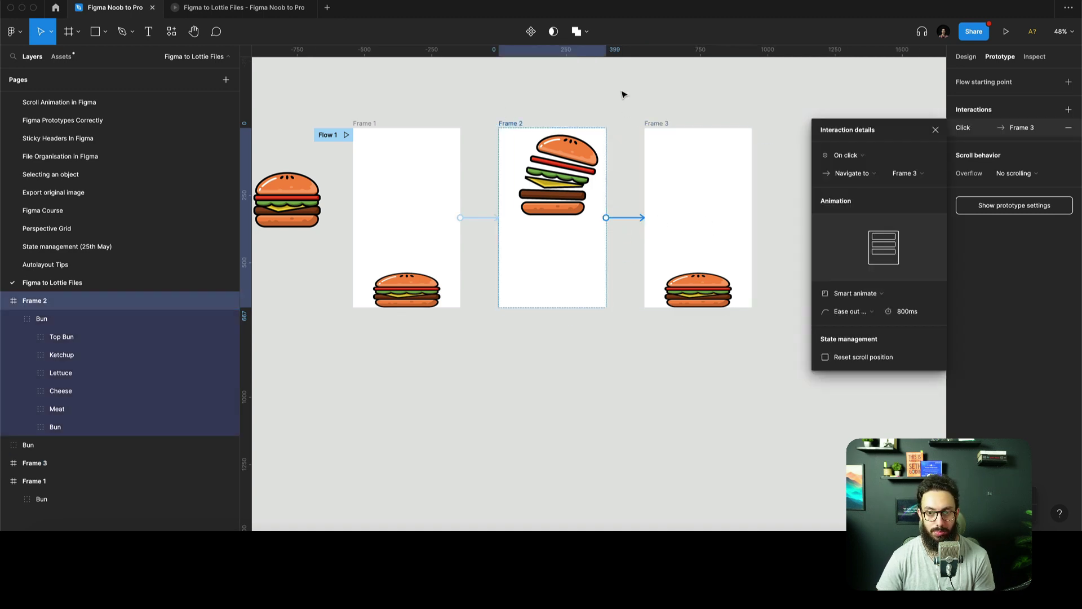
left_click(622, 94)
scroll(612, 95, "left", 2)
scroll(612, 94, "up", 1)
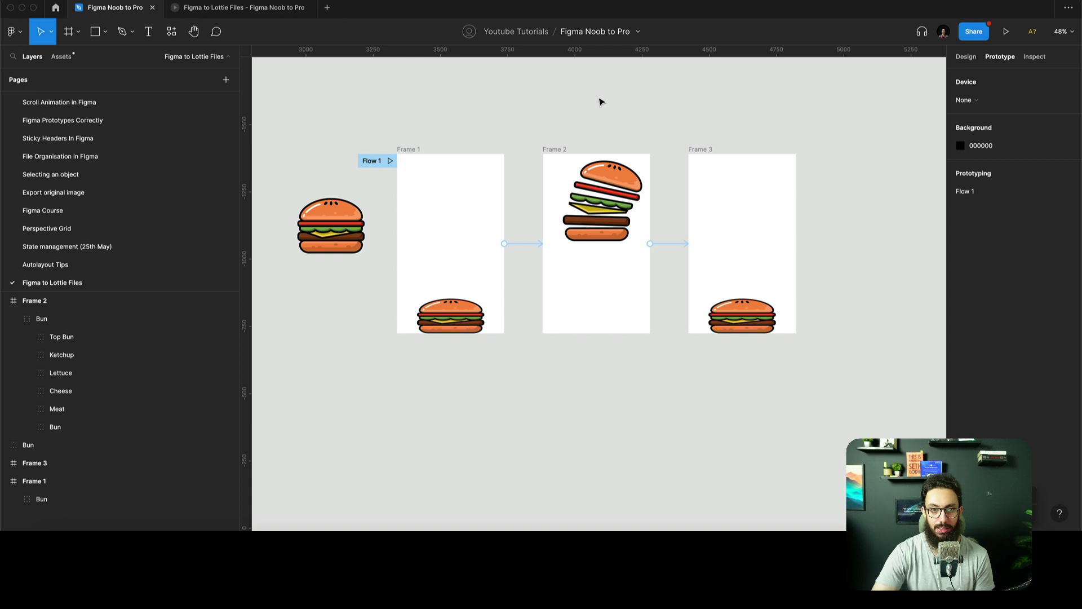
- Run the LottieFiles plugin, log in to it through the browser and return to Figma
key("ctrl+slash")
type("lo")
key("BackSpace")
key("BackSpace")
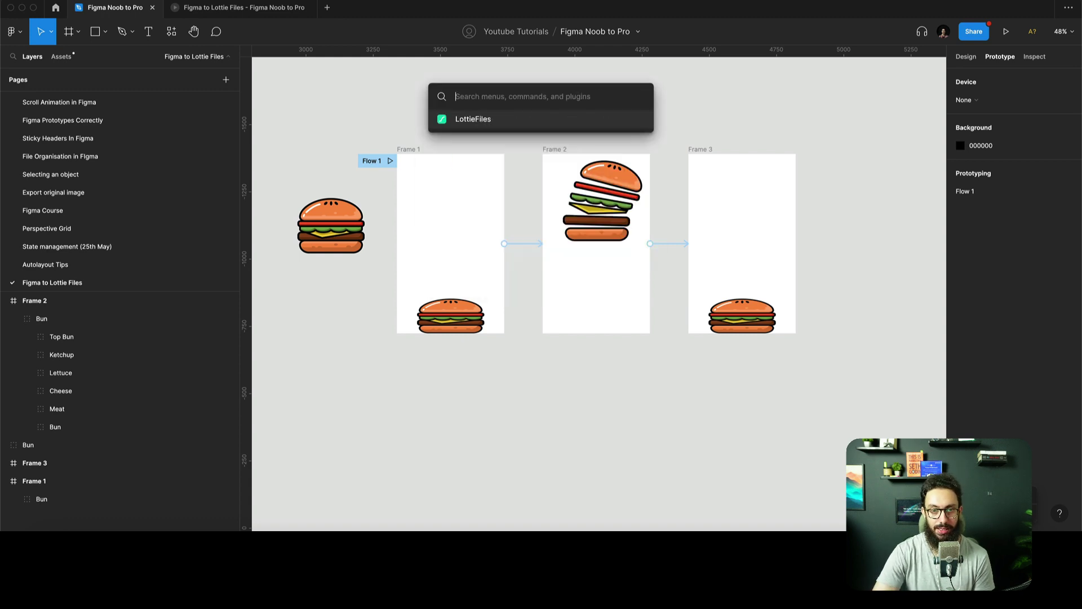
type("lot")
key("Escape")
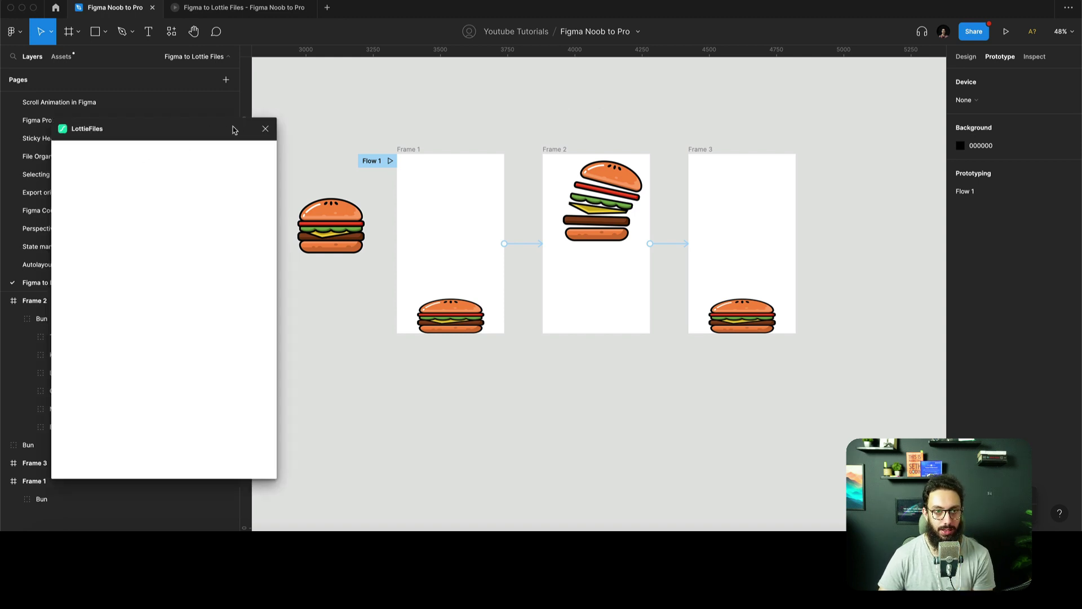
left_click_drag(234, 130, 209, 122)
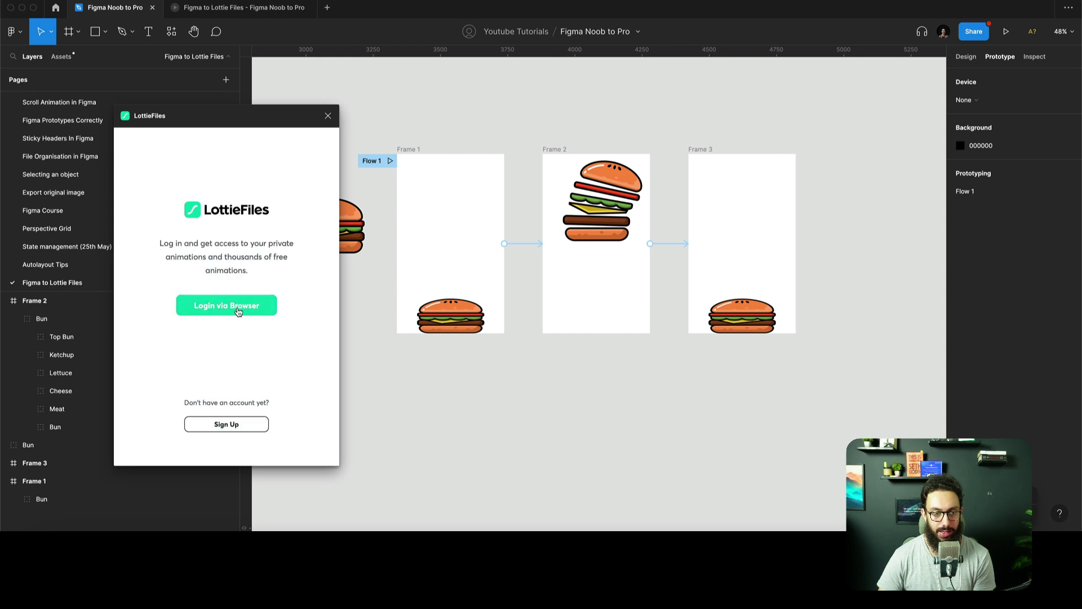
left_click(238, 309)
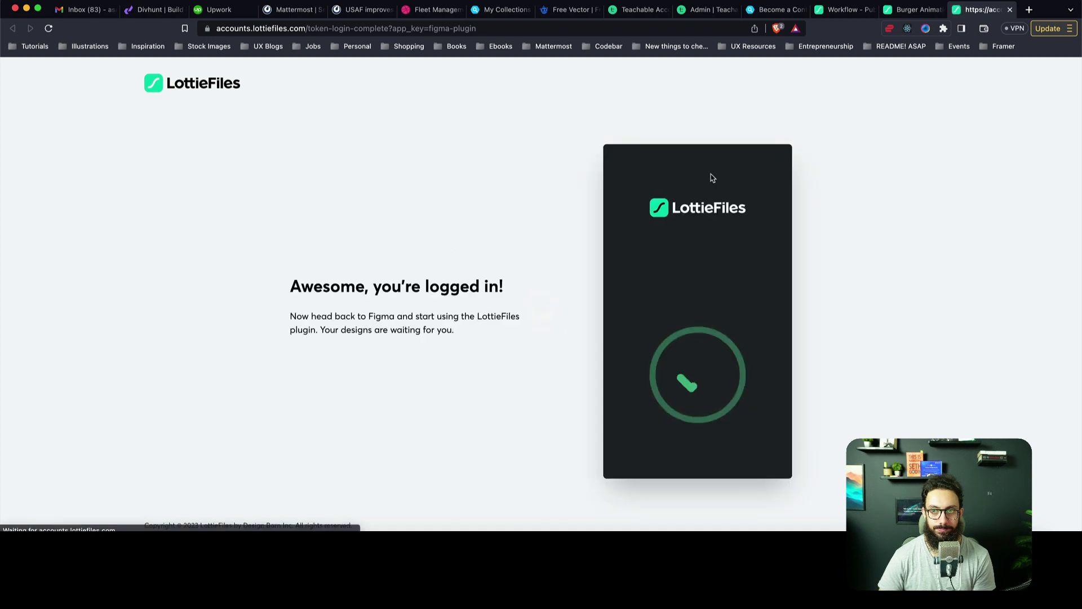
key("super+Tab")
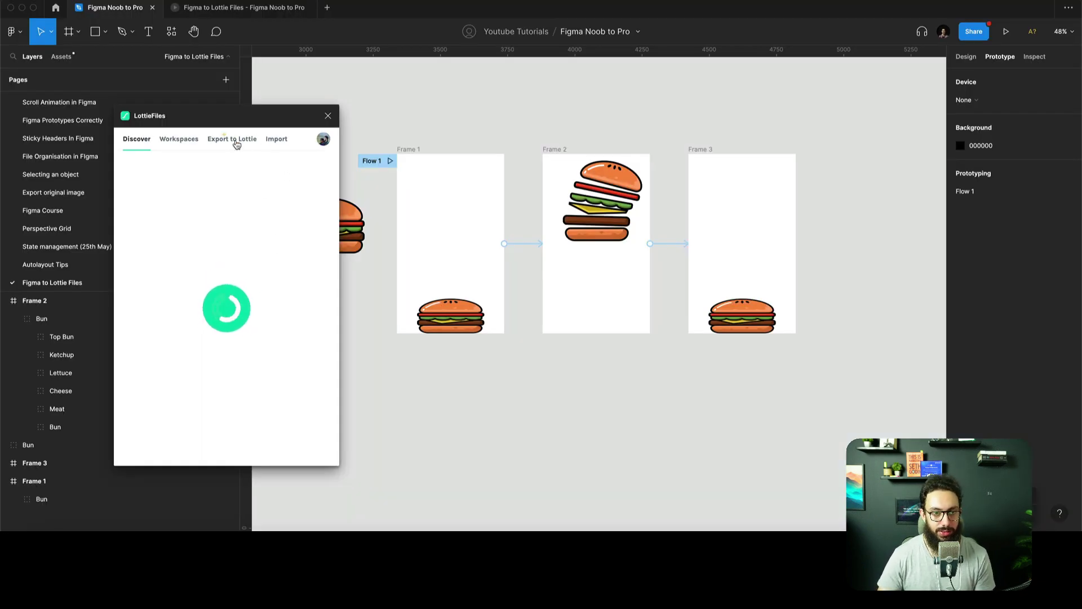
- Export the prototype flow Flow 1 to Lottie in the LottieFiles plugin
left_click(233, 140)
left_click(241, 428)
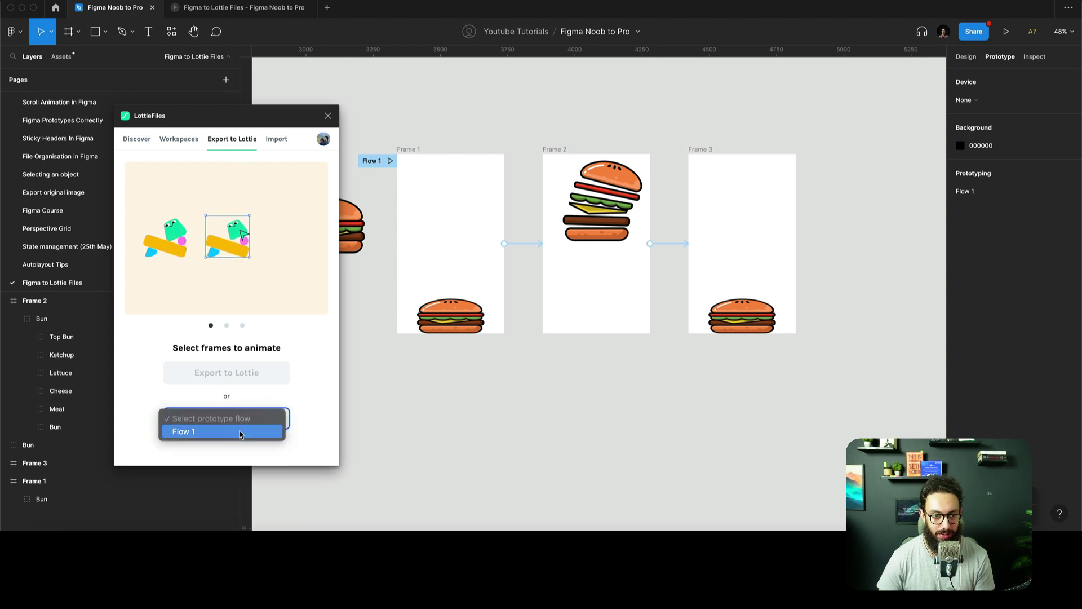
key("Return")
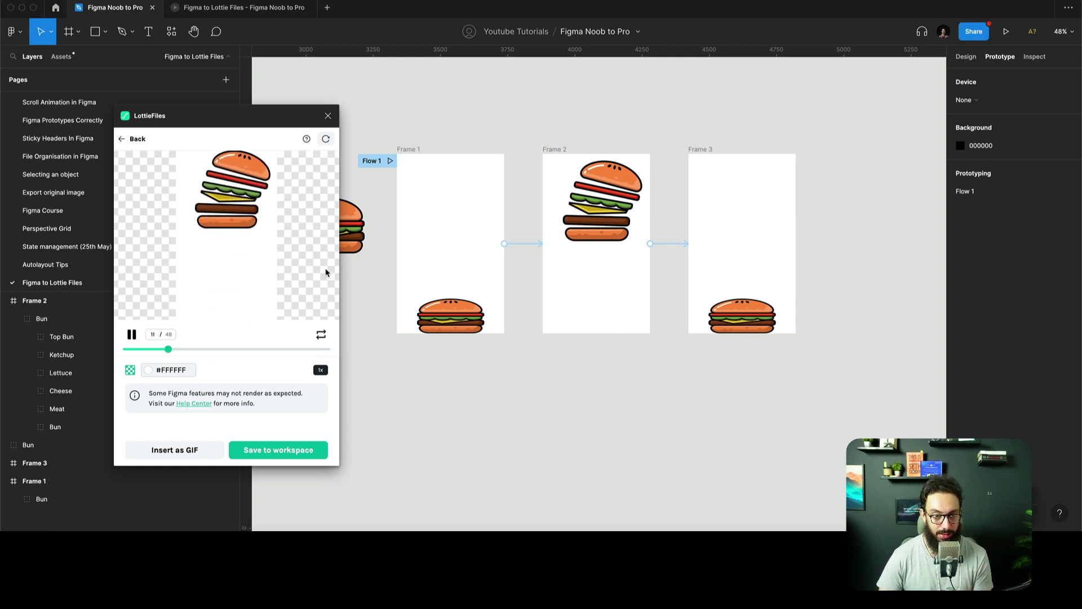
- Move the burgers in Frame 1 and Frame 3 up together by 30 px and refresh the flow in the plugin
left_click(742, 316)
left_click(470, 318, "shift")
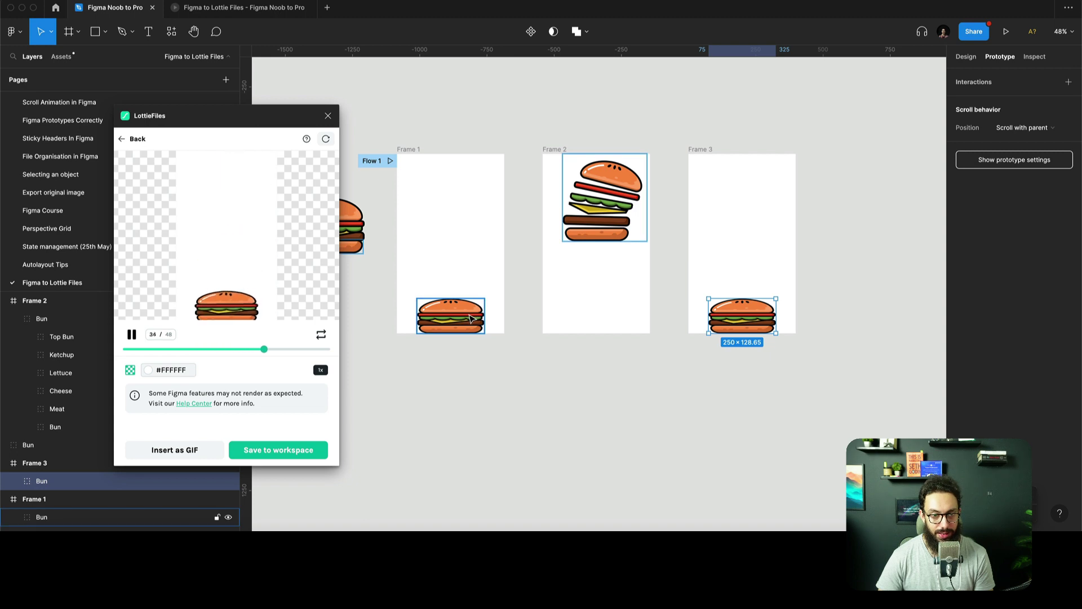
key("shift+Up")
key("shift+Up")
key("shift+Up")
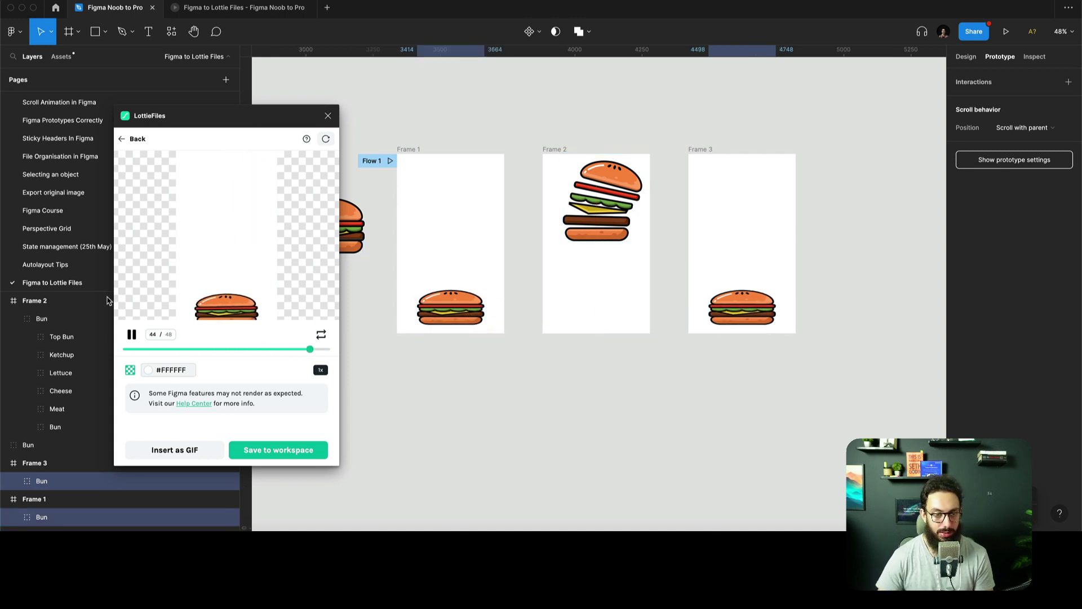
left_click(325, 139)
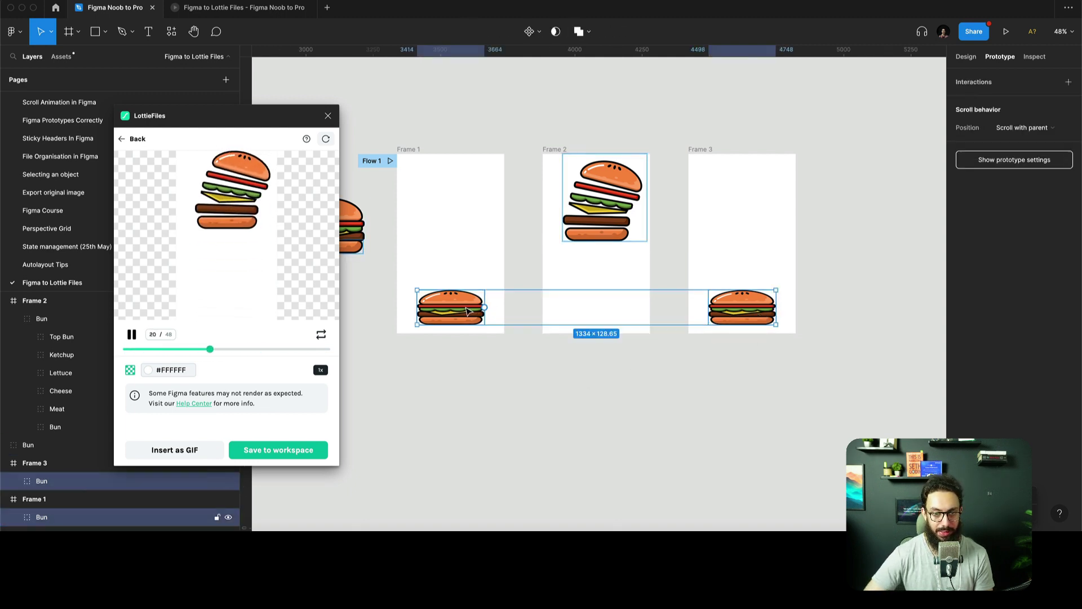
- Lower the burgers in Frame 1 and Frame 3 together by about 15 px, refresh the Lottie preview and clear the selection
left_click_drag(467, 310, 467, 314)
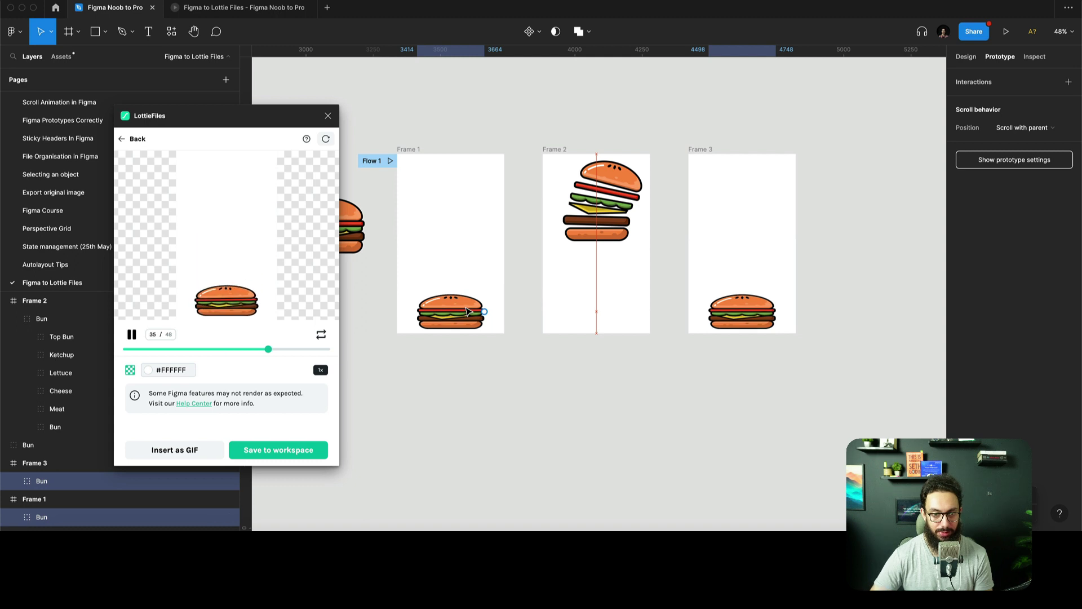
left_click(326, 142)
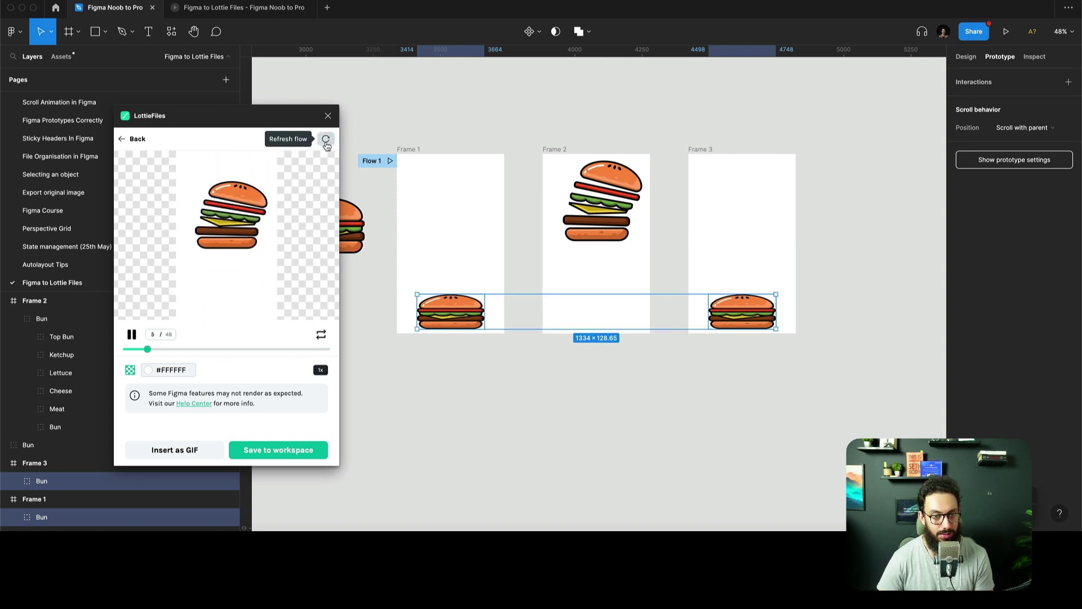
left_click(480, 344)
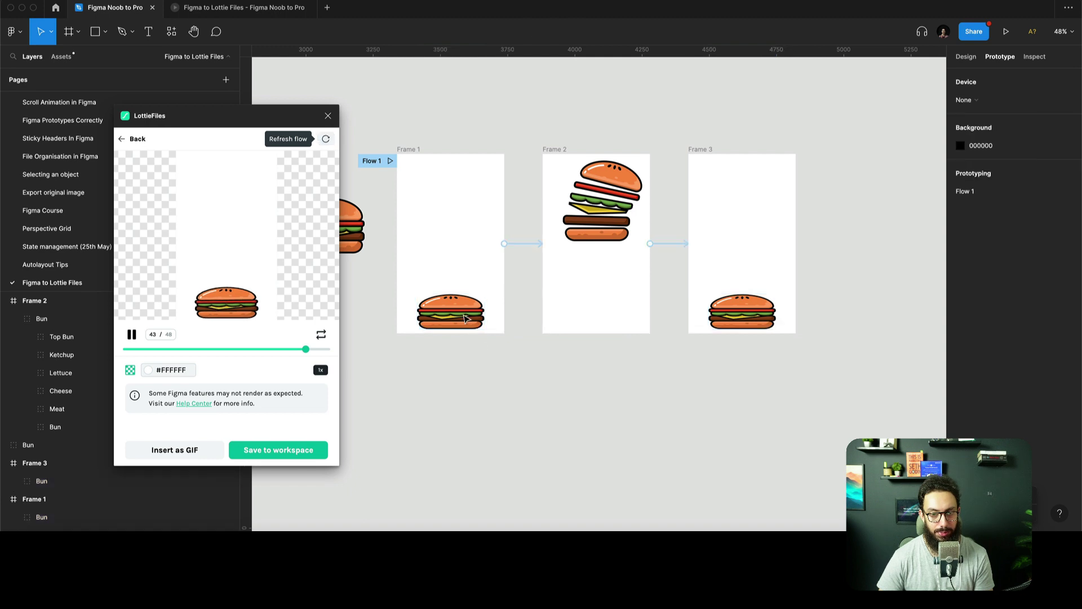
- Raise both the Frame 1 and Frame 3 burgers slightly above the frames' lower edge and refresh the Lottie flow
left_click(450, 310)
left_click(735, 314, "shift")
left_click_drag(735, 315, 735, 315)
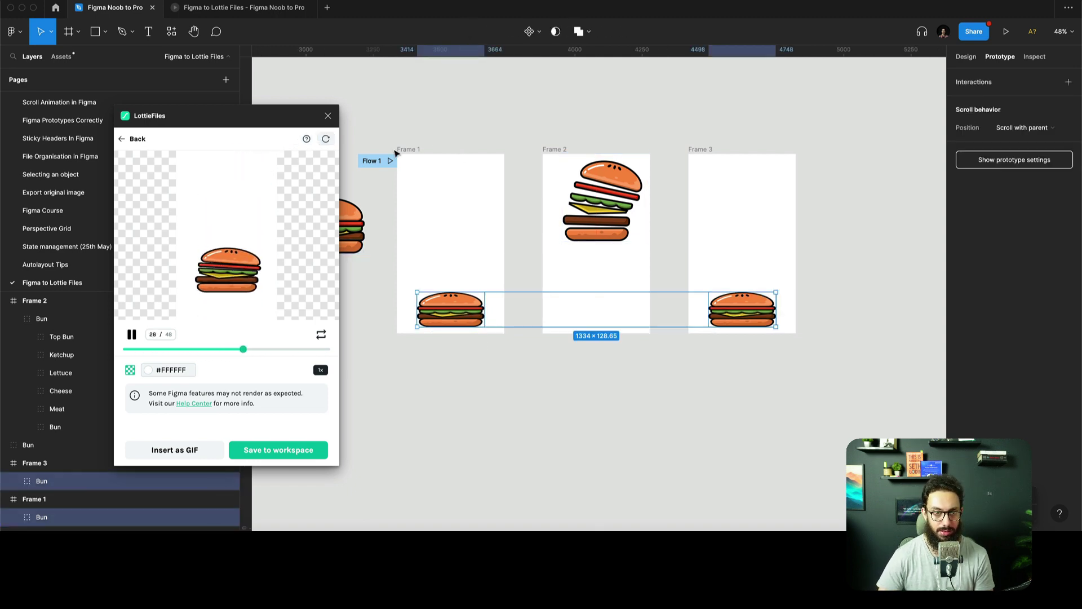
left_click(326, 142)
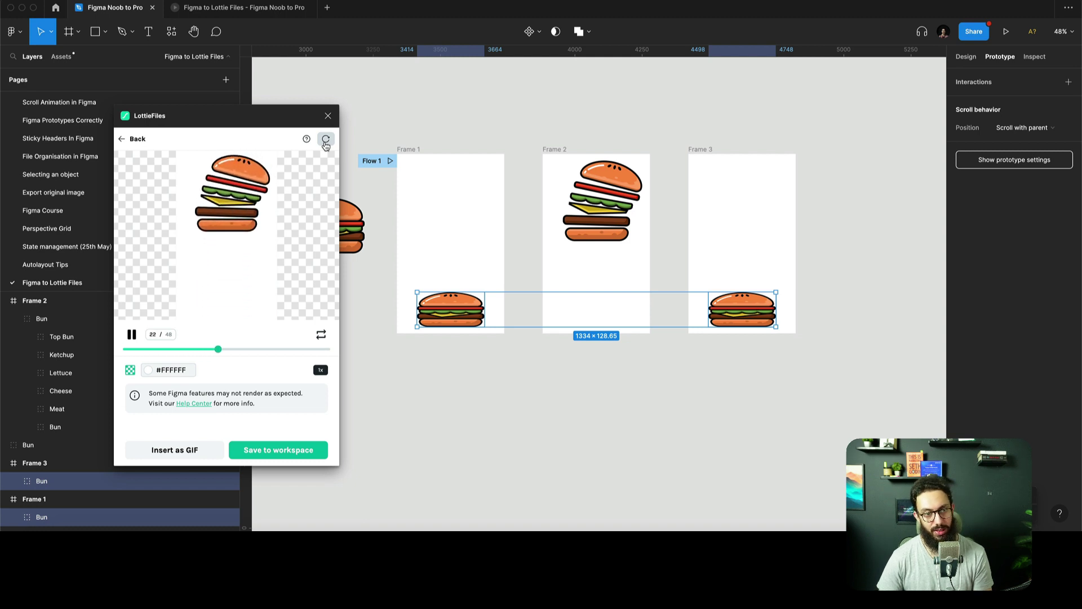
- Save the Lottie animation to the LottieFiles workspace and open it in the browser
left_click(282, 450)
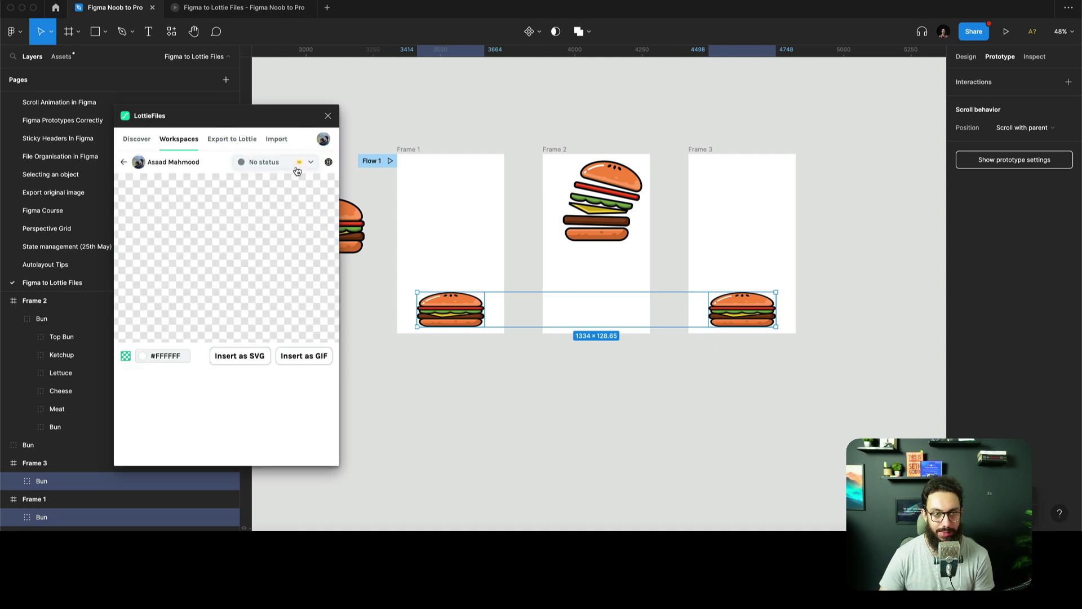
left_click(329, 164)
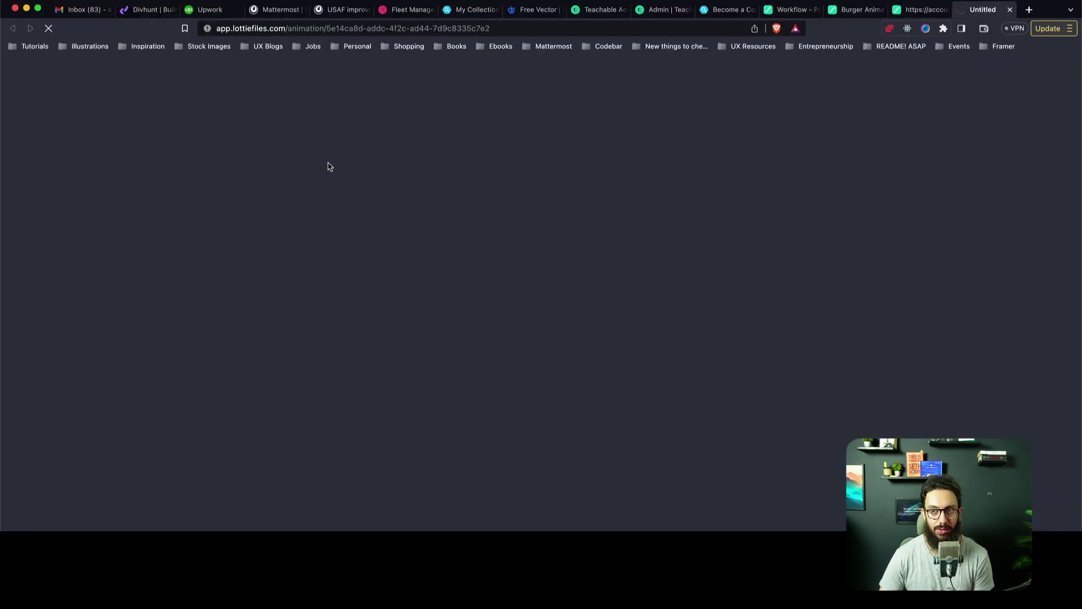